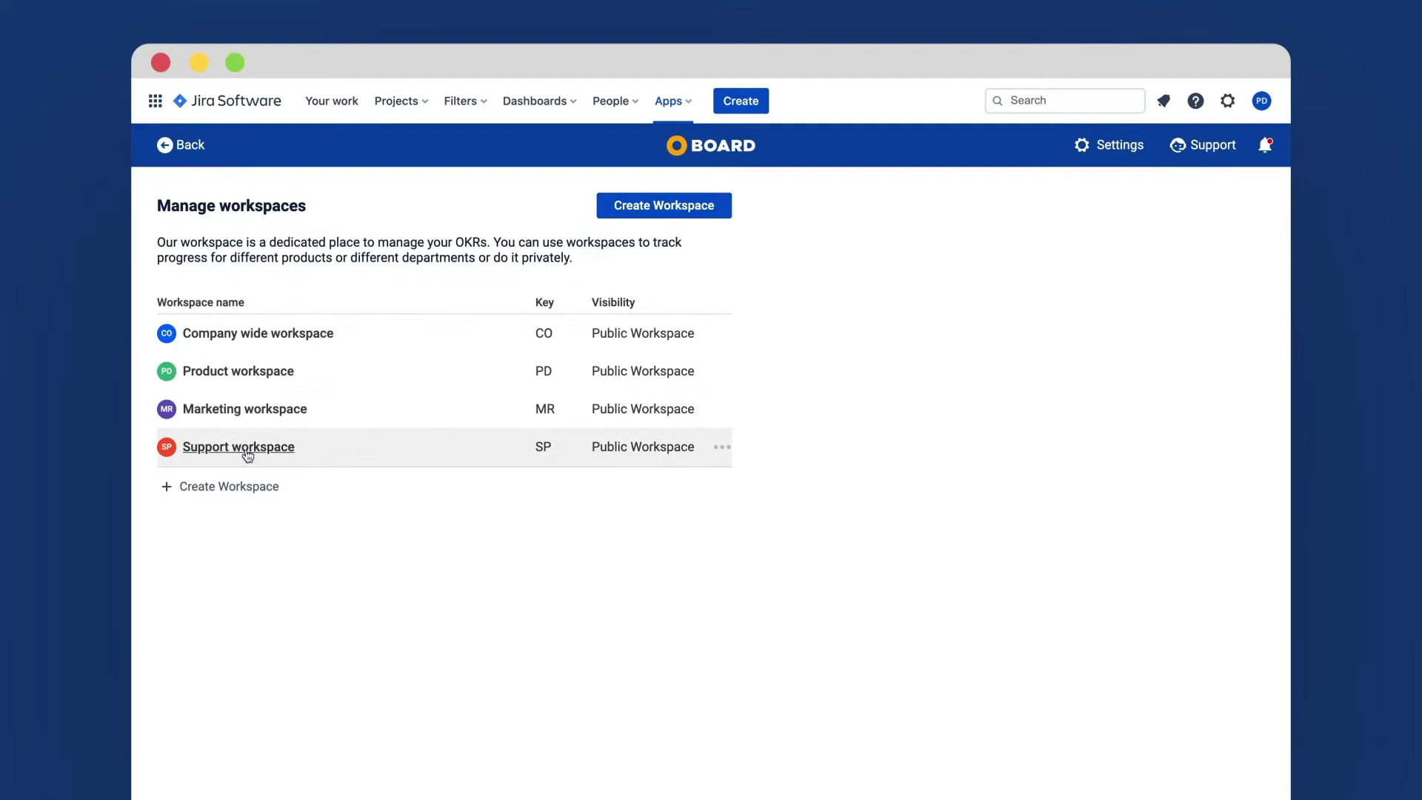
# View the Support workspace's name, key and visibility settings without changing them, and open the form for creating a workspace
pyautogui.click(248, 449)
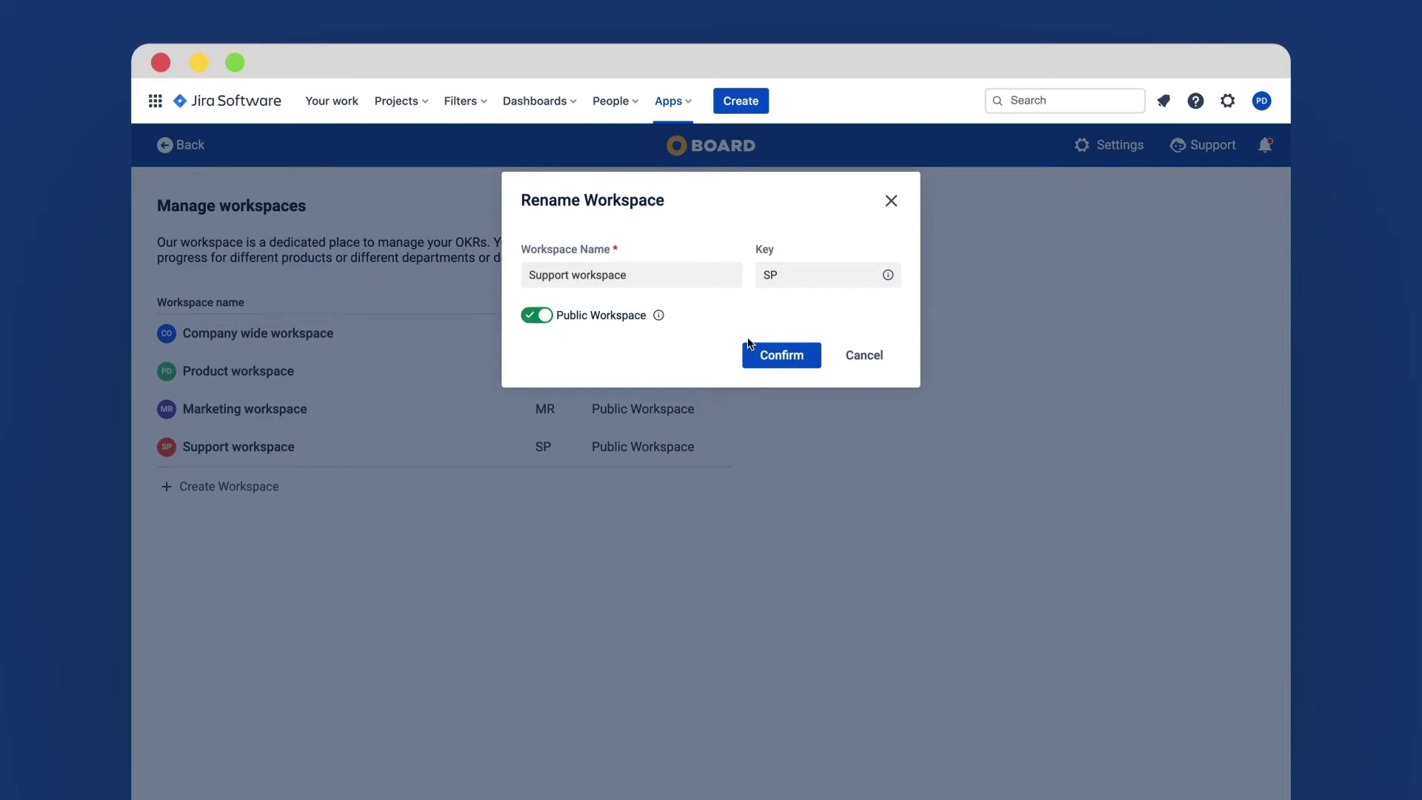
pyautogui.click(865, 359)
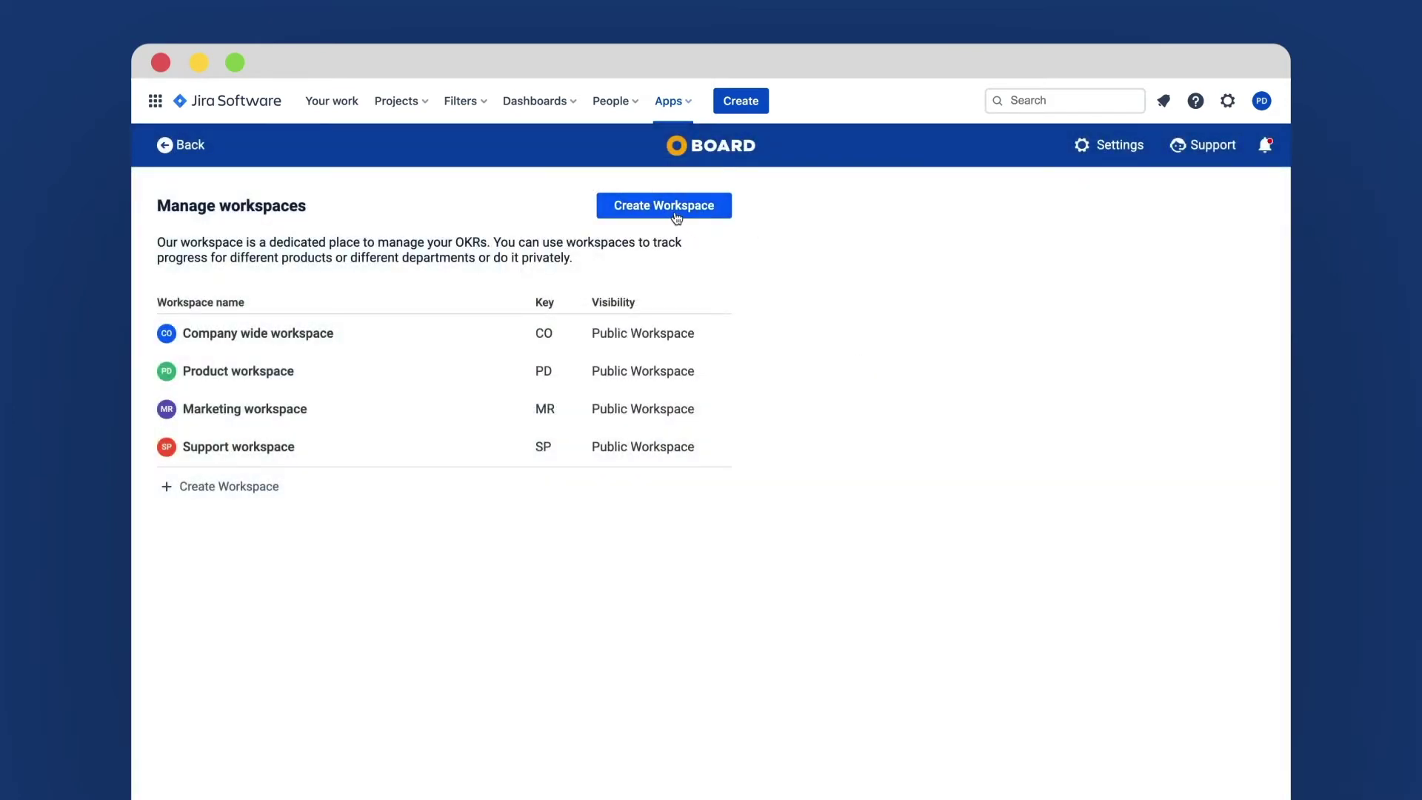
pyautogui.click(676, 214)
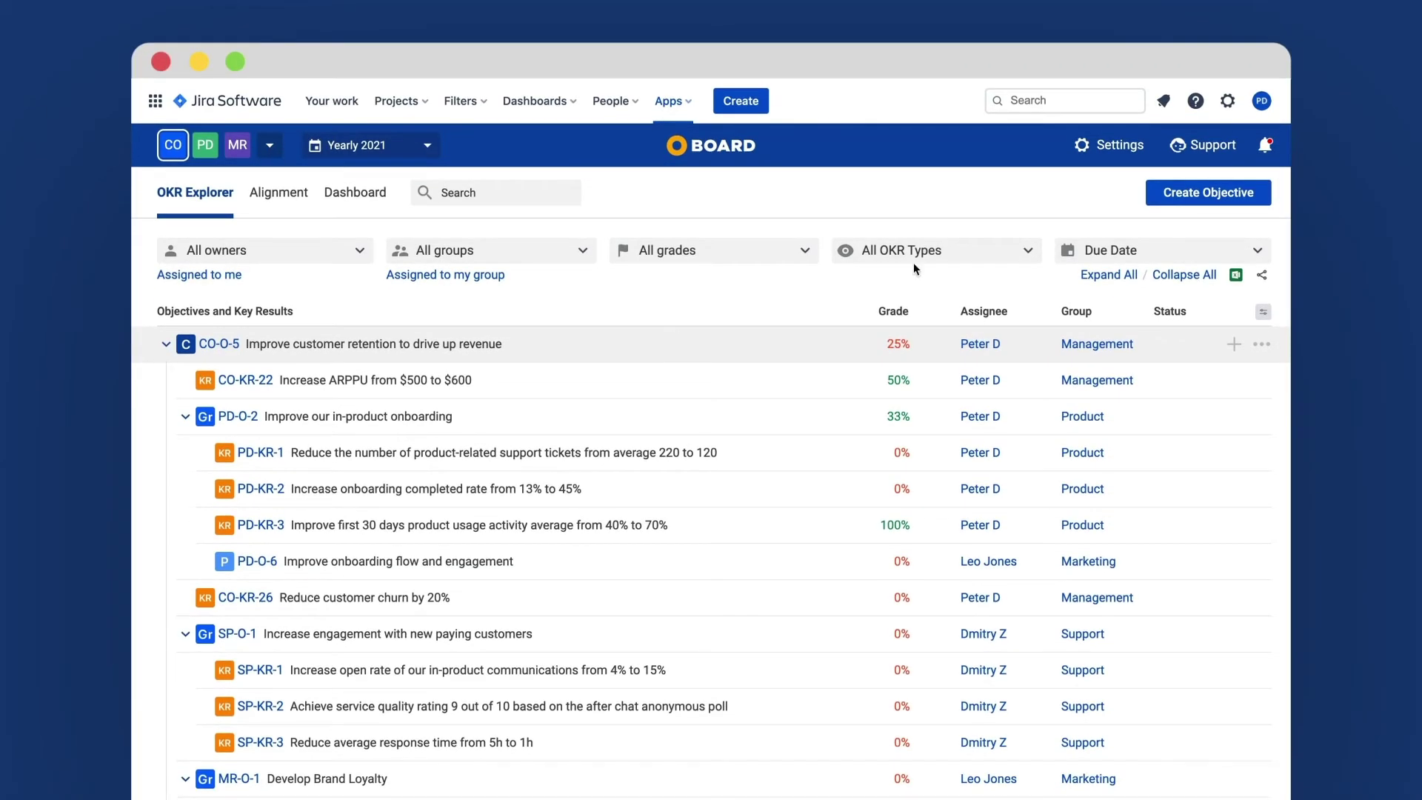
# Create a group named Customer success in the Company wide workspace from the jira-software-users Jira group, with the Pull updates option
pyautogui.click(1114, 146)
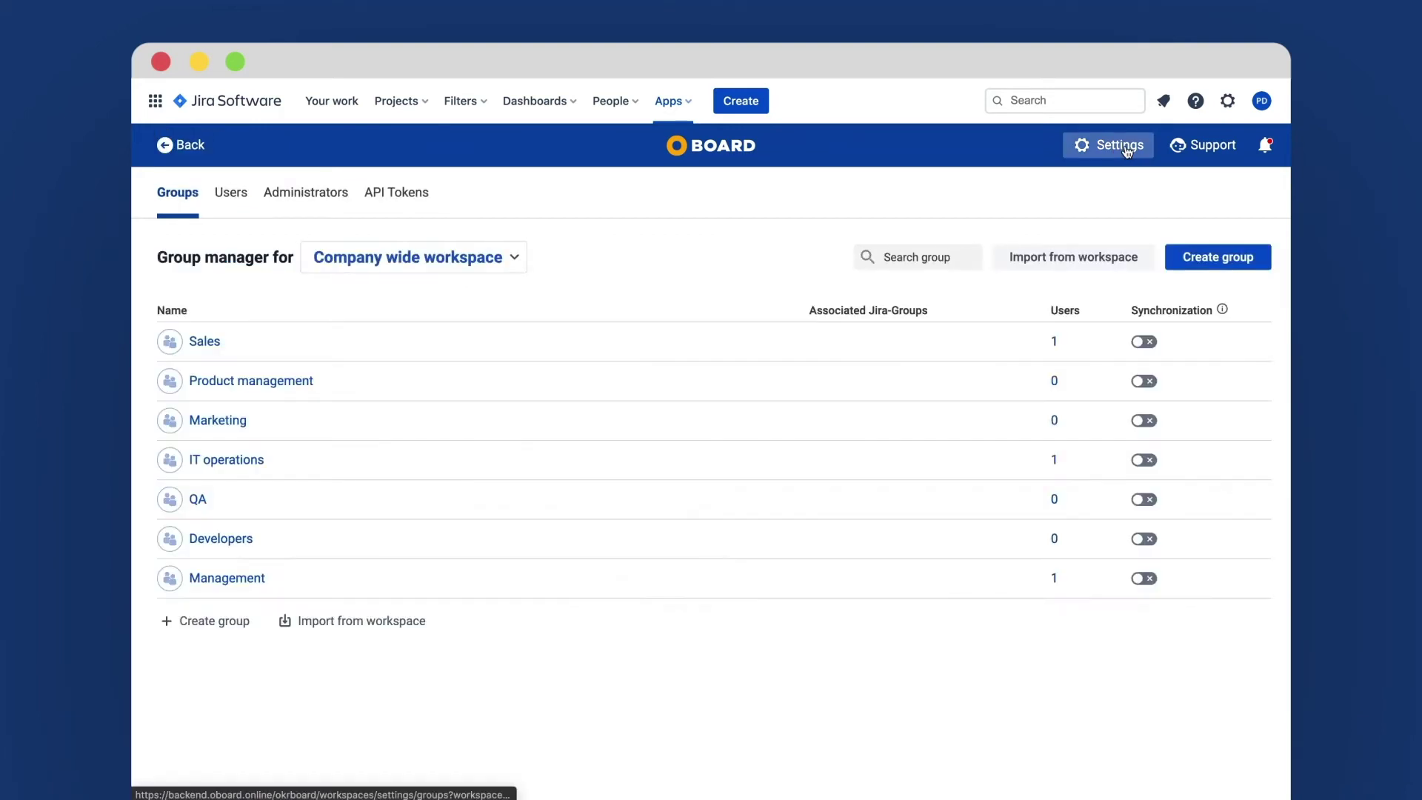
pyautogui.click(1180, 265)
pyautogui.write('Cus')
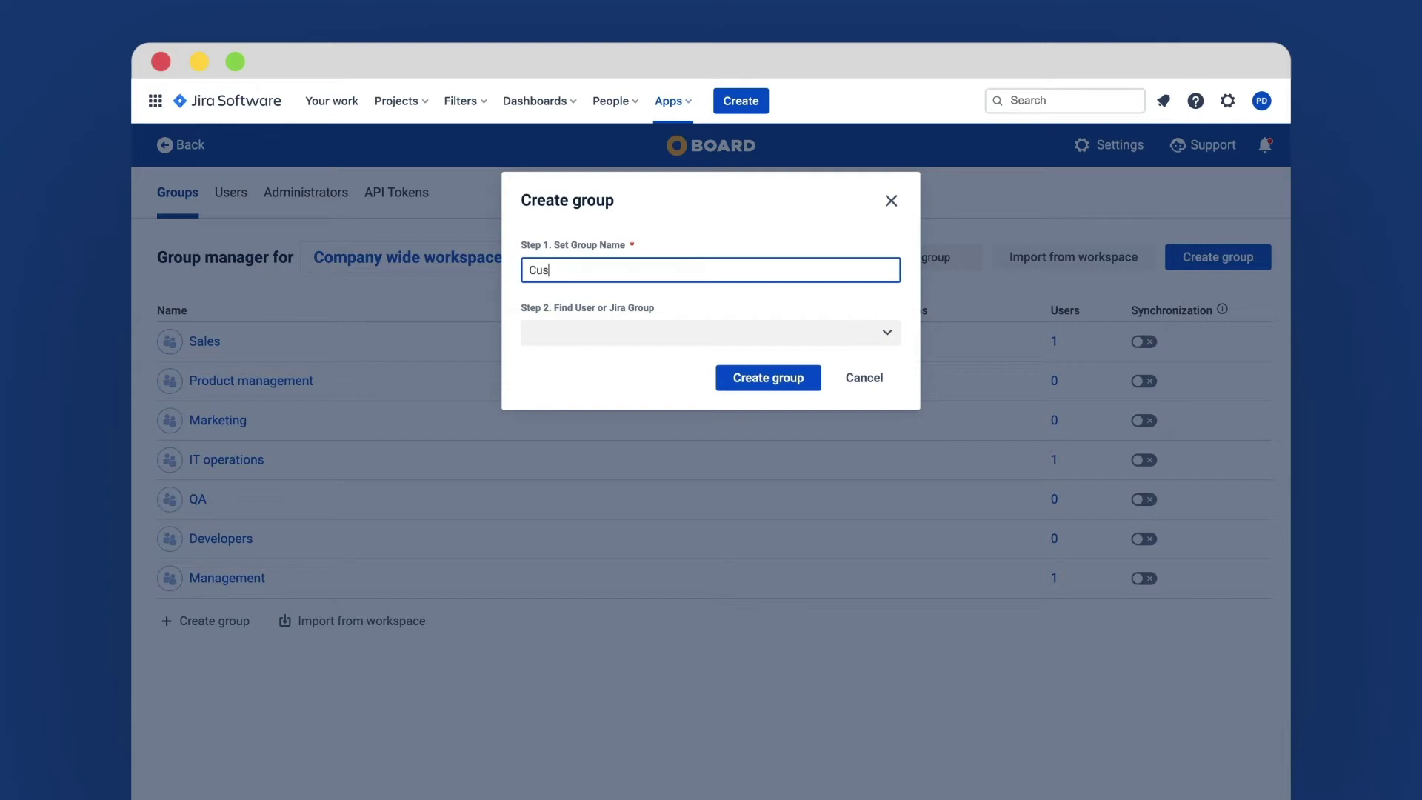
pyautogui.write('tomer success')
pyautogui.click(766, 332)
pyautogui.scroll(-3, 685, 549)
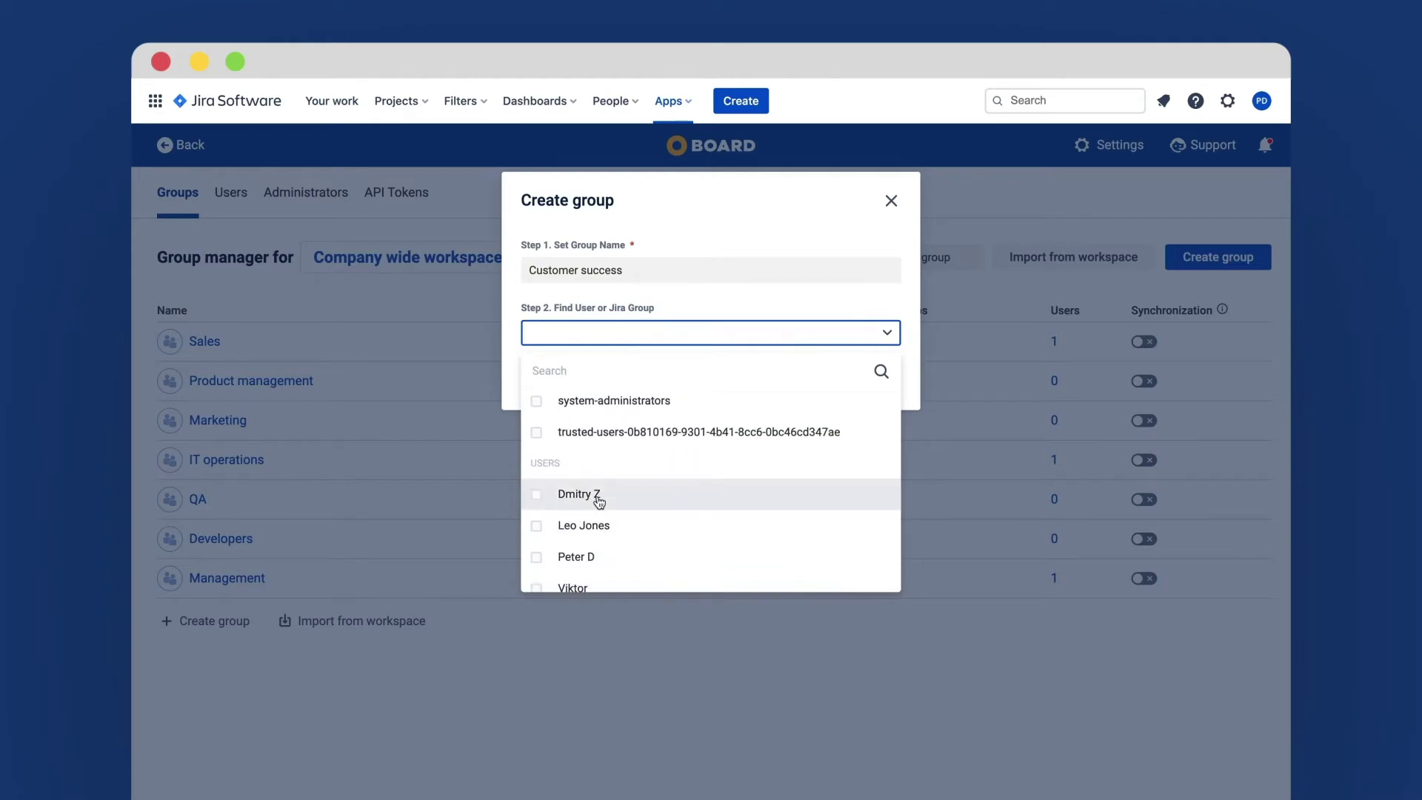
pyautogui.scroll(2, 593, 491)
pyautogui.click(604, 482)
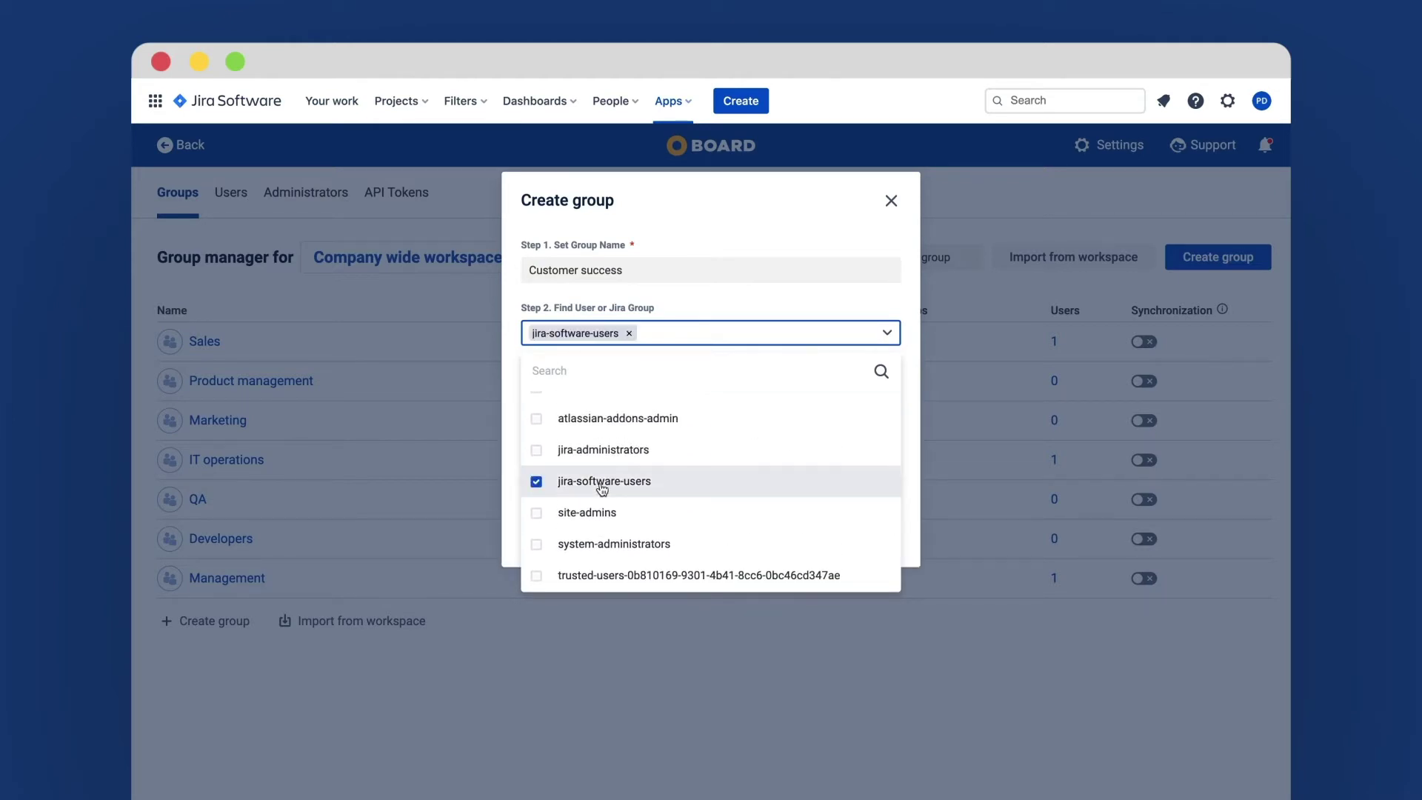
pyautogui.click(740, 316)
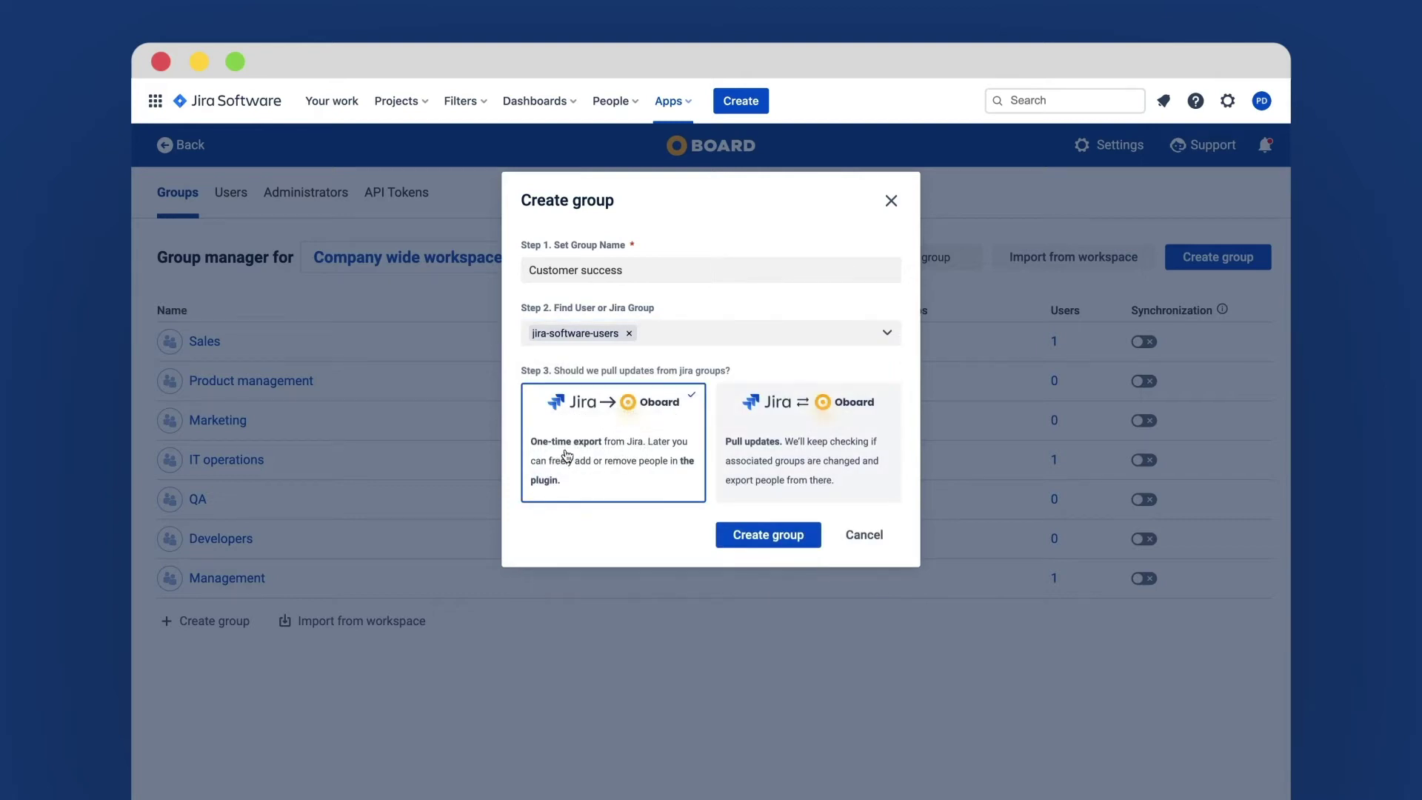
pyautogui.click(755, 455)
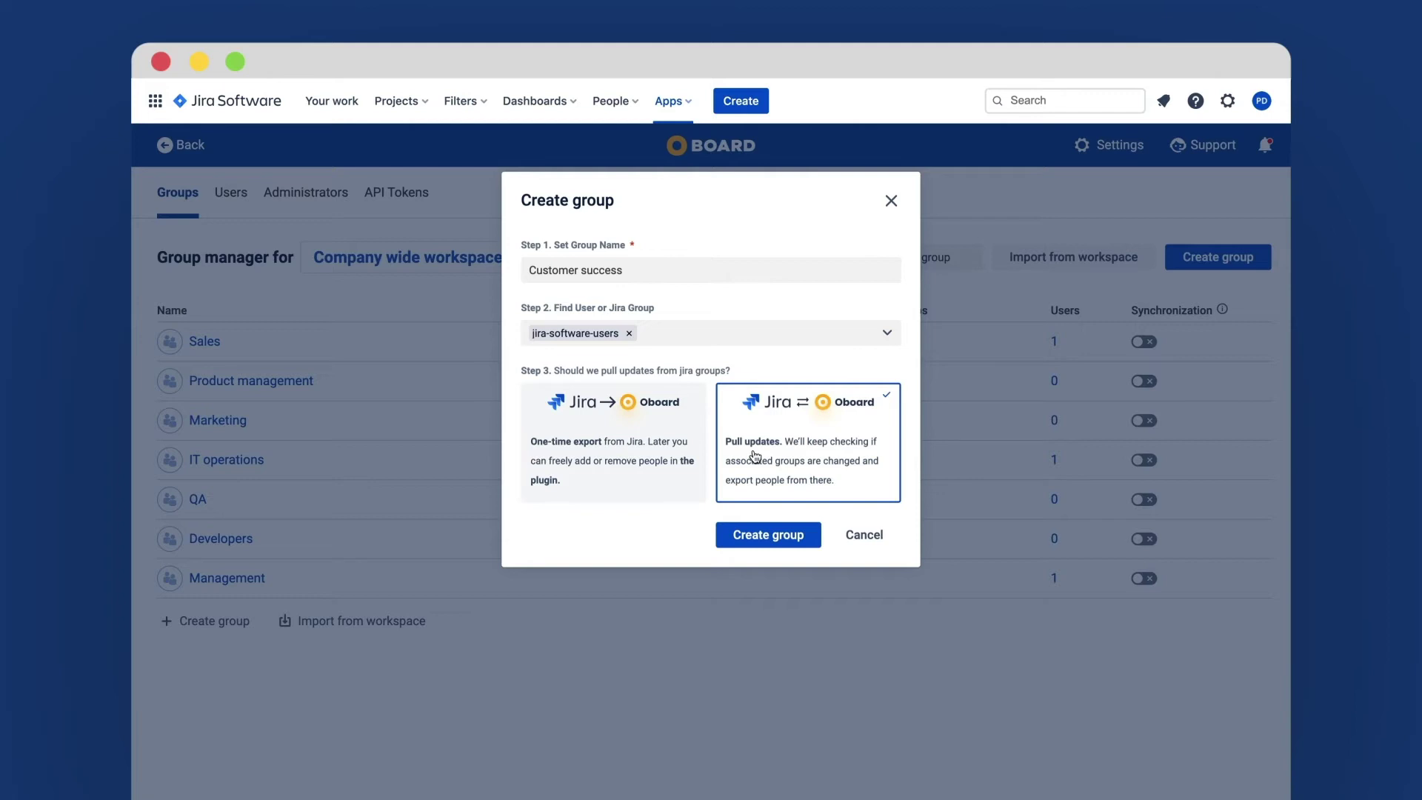
pyautogui.click(755, 536)
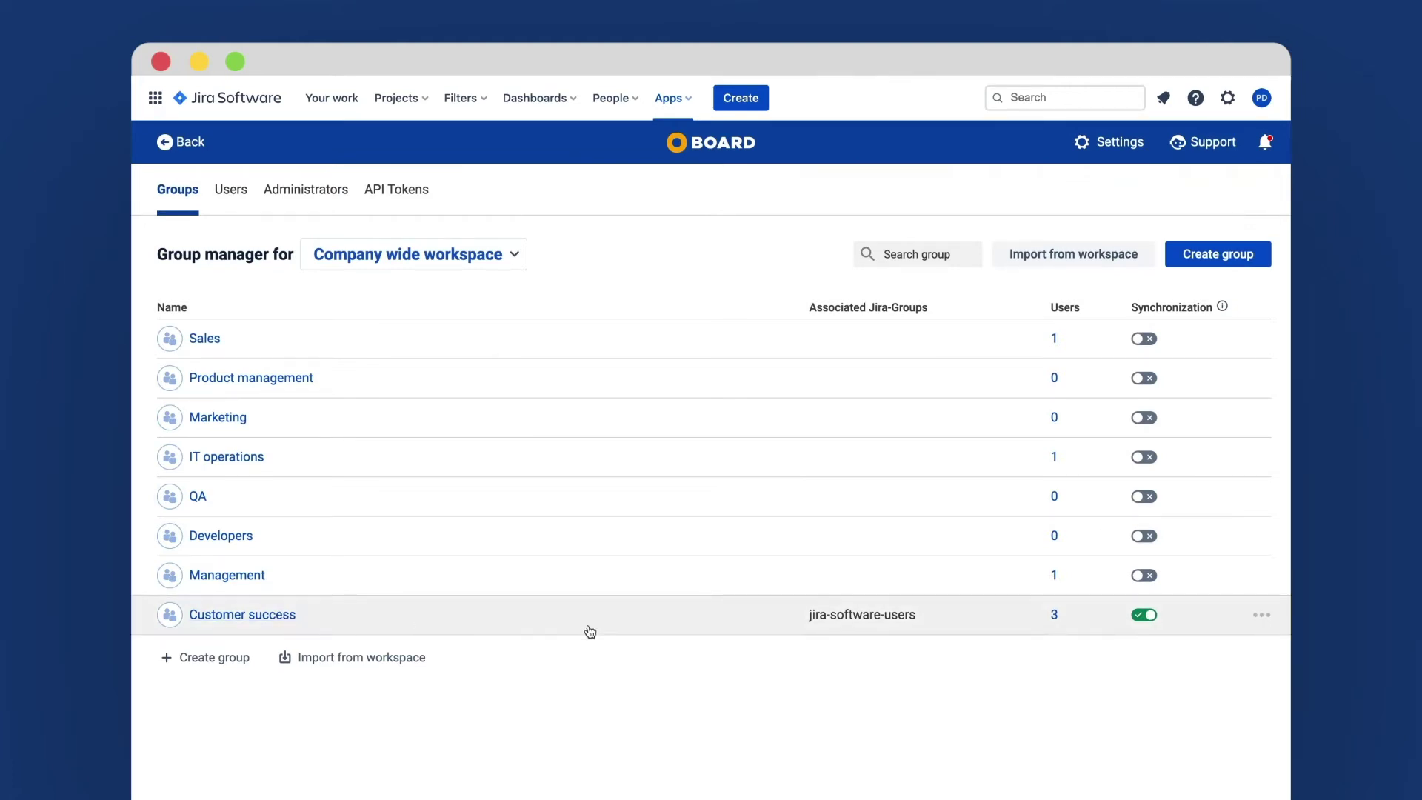
# Set the role of the second user in the Customer success group to Team leader, and open the administrators list
pyautogui.click(1054, 615)
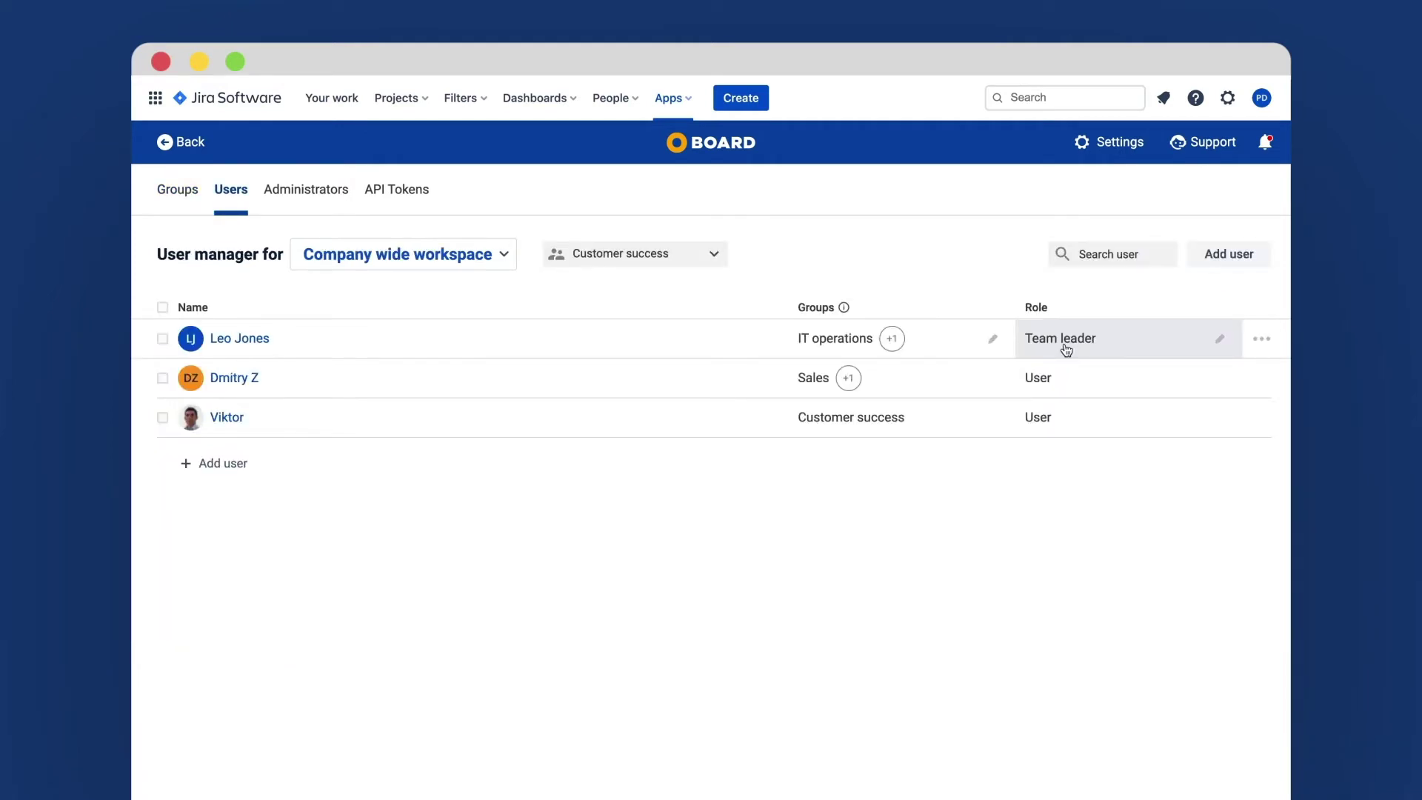
pyautogui.click(1068, 388)
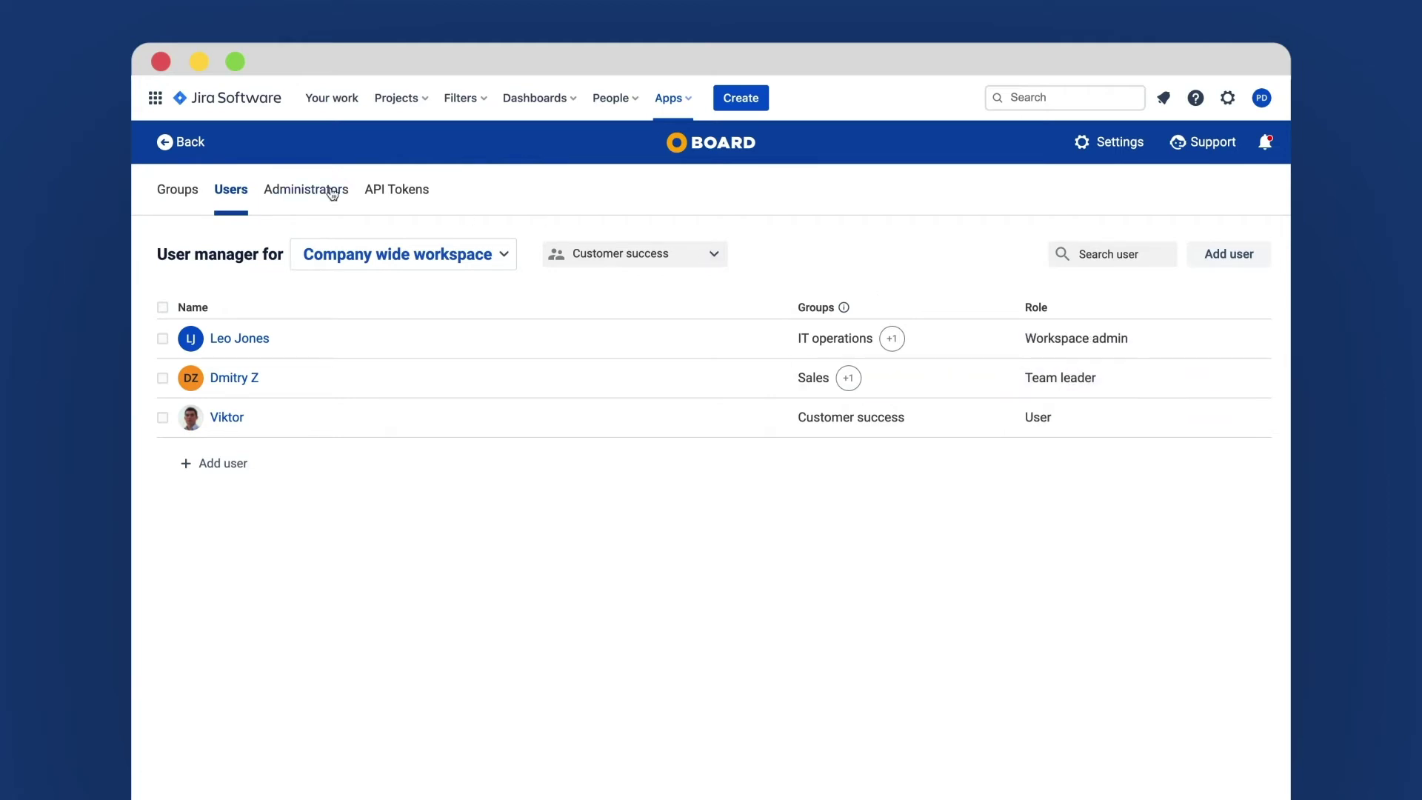
pyautogui.click(306, 190)
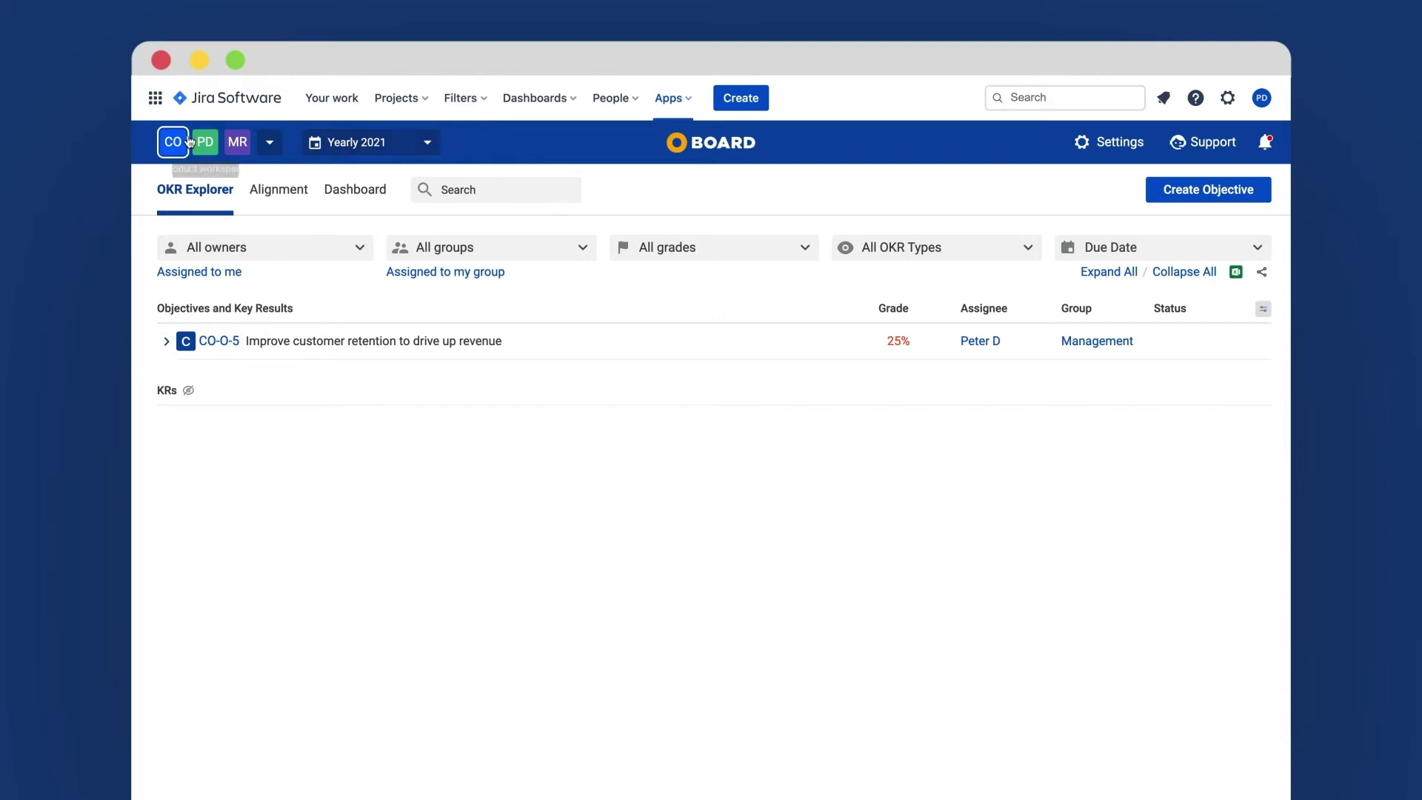
# Create a new OKR cycle titled Q4'21 with the time period Q4'2021 in the Company wide workspace
pyautogui.click(375, 145)
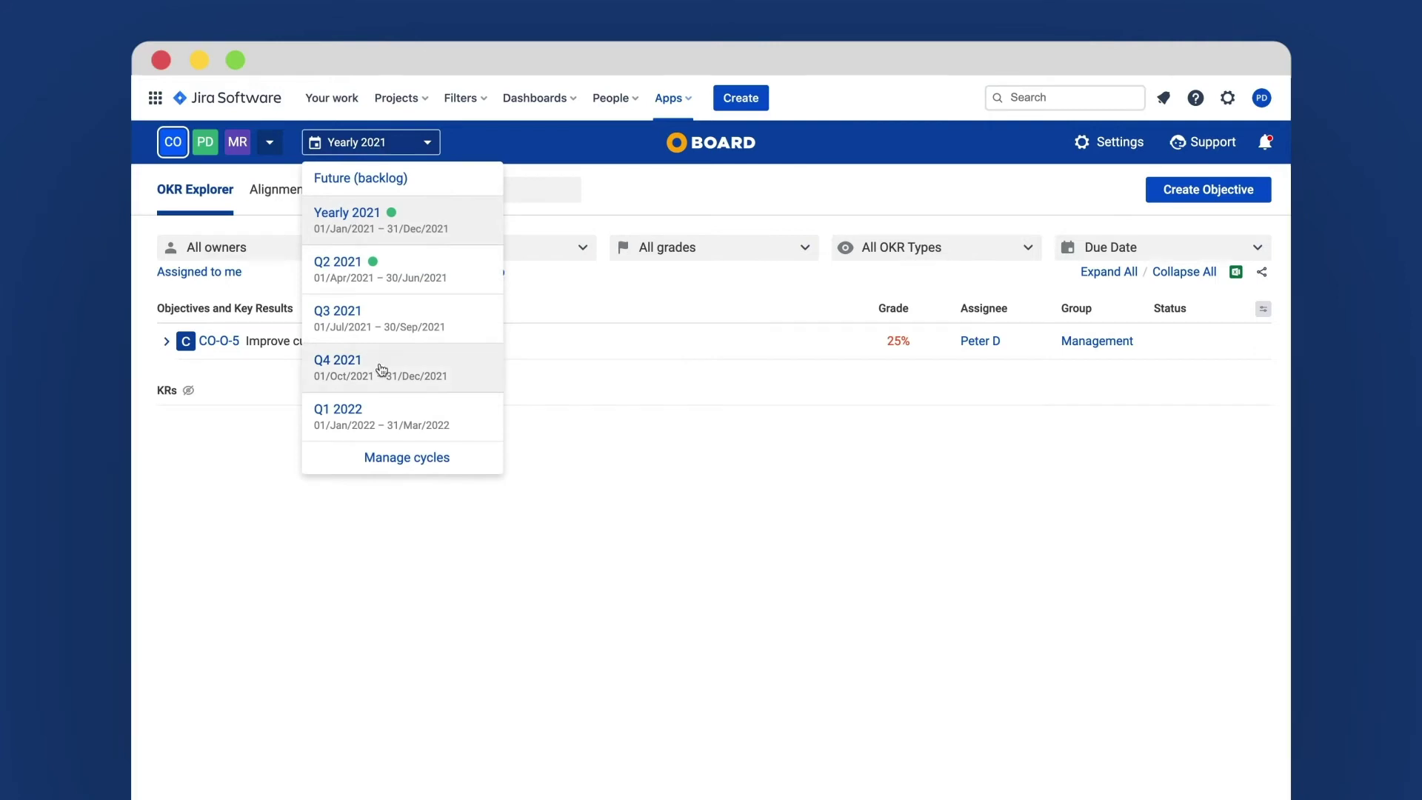
pyautogui.click(391, 460)
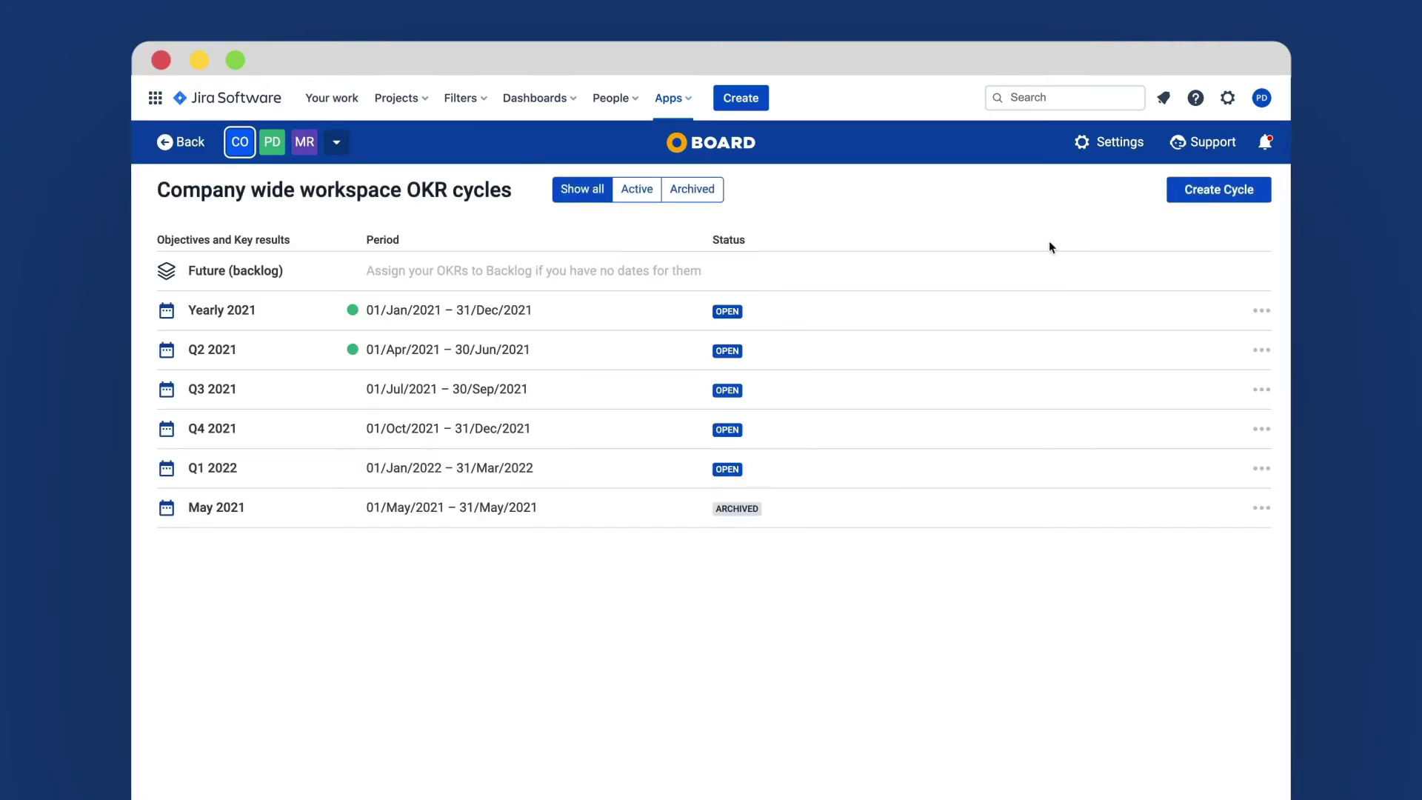
pyautogui.click(1196, 199)
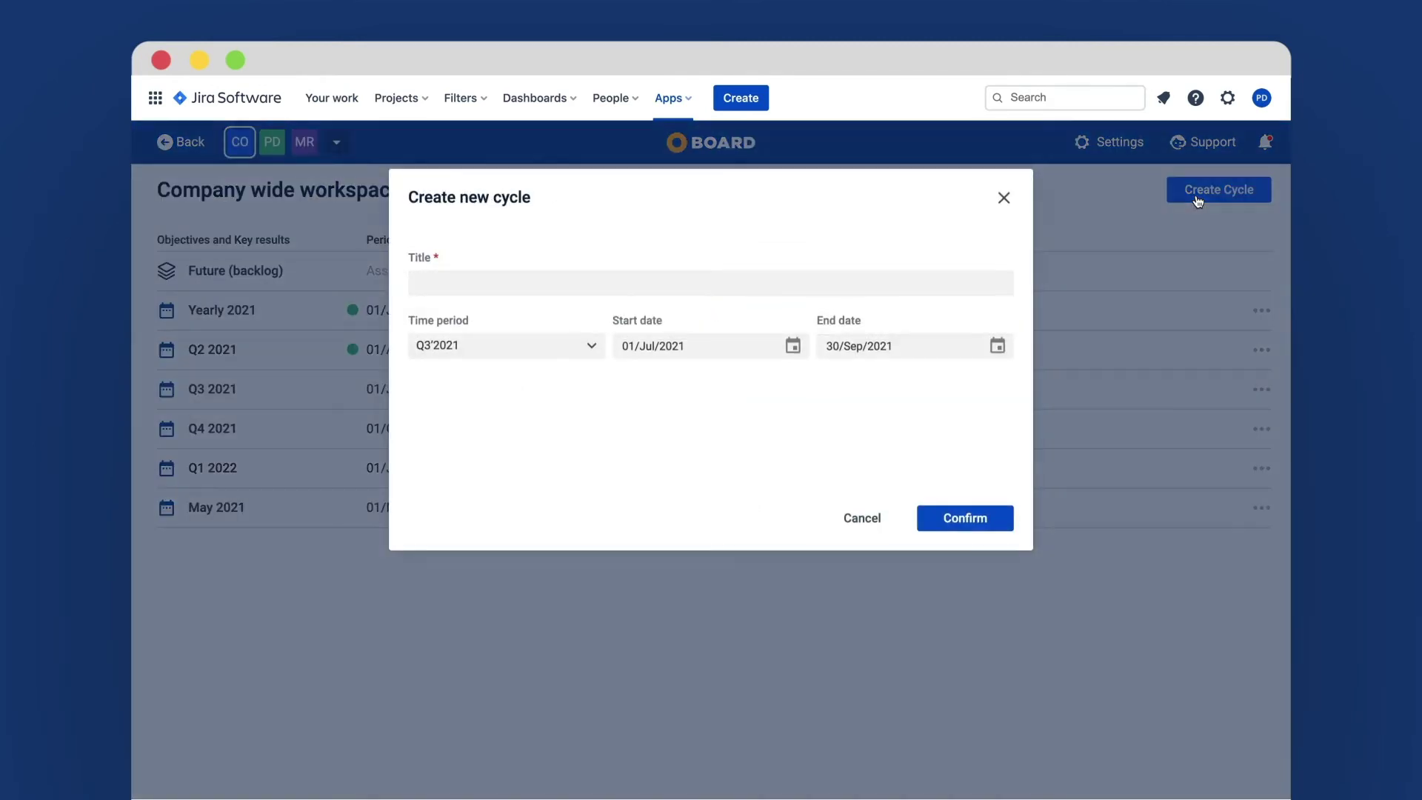
pyautogui.click(570, 284)
pyautogui.write('Q4')
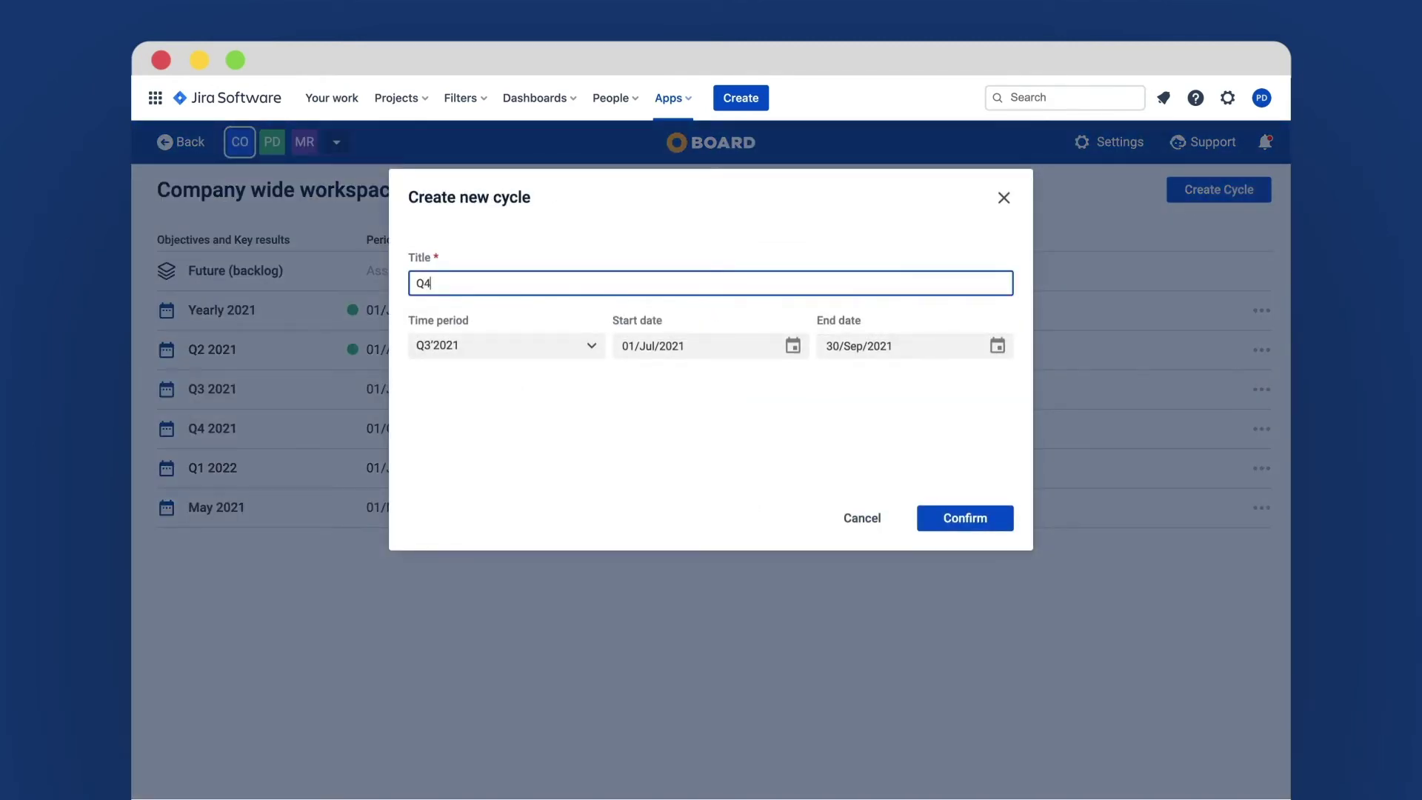
pyautogui.write("'21")
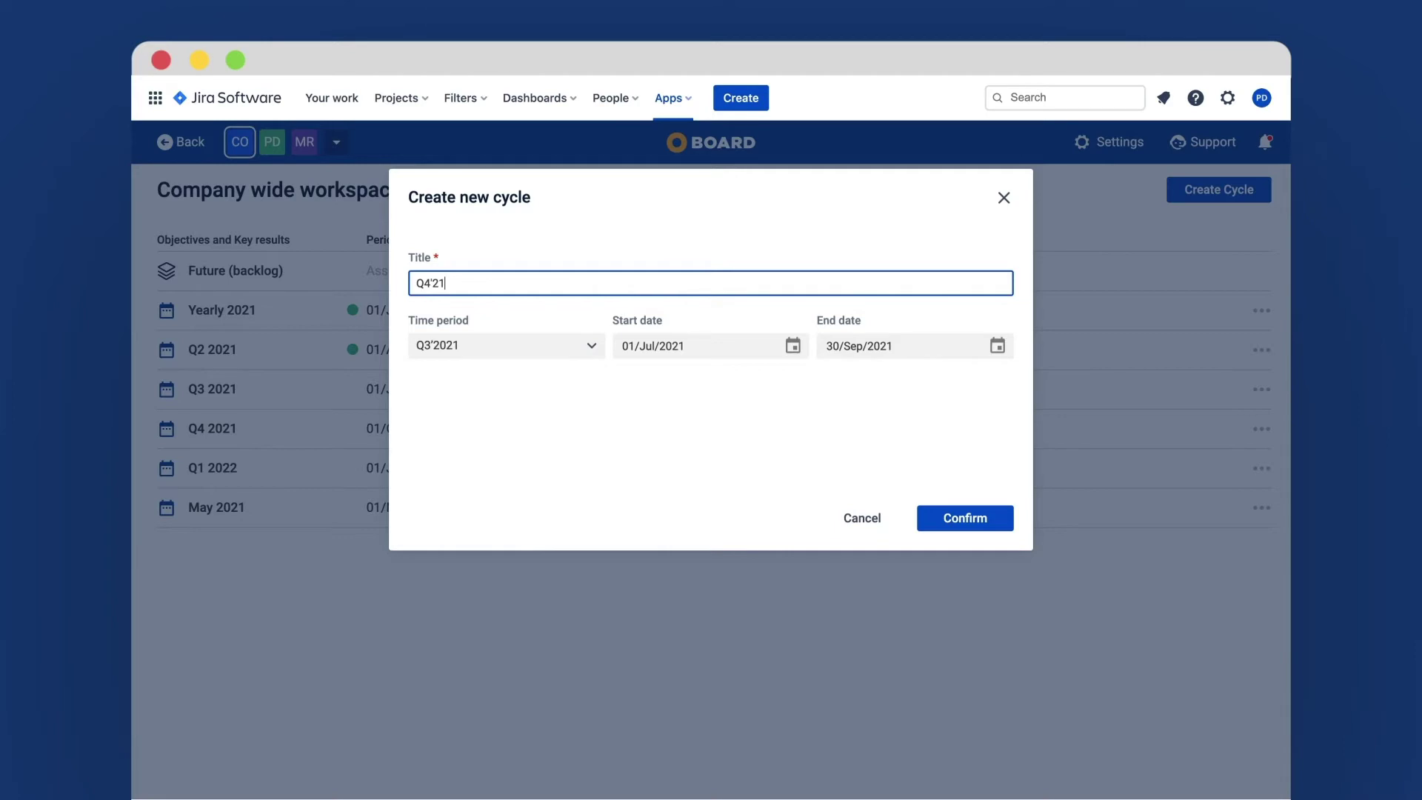
pyautogui.click(516, 345)
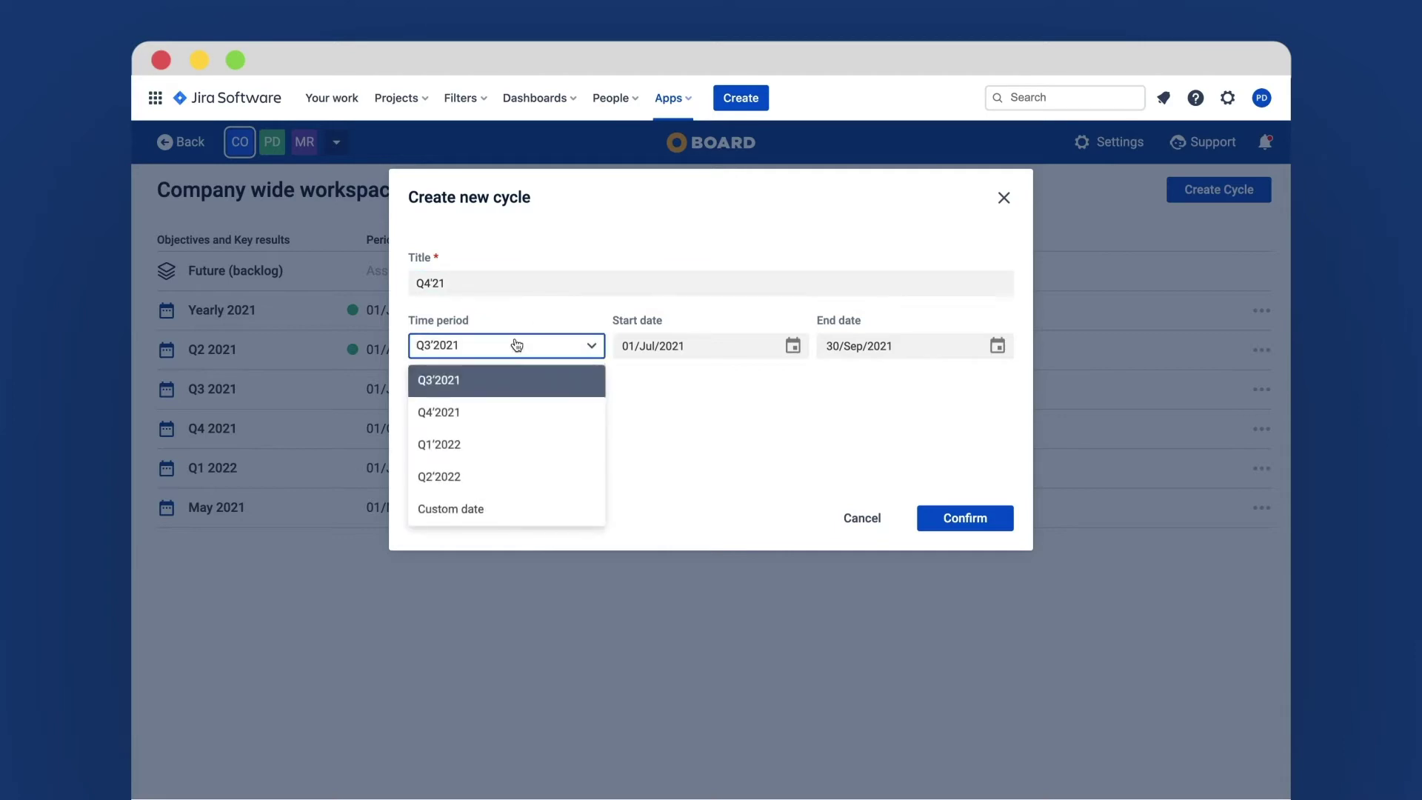
pyautogui.click(485, 422)
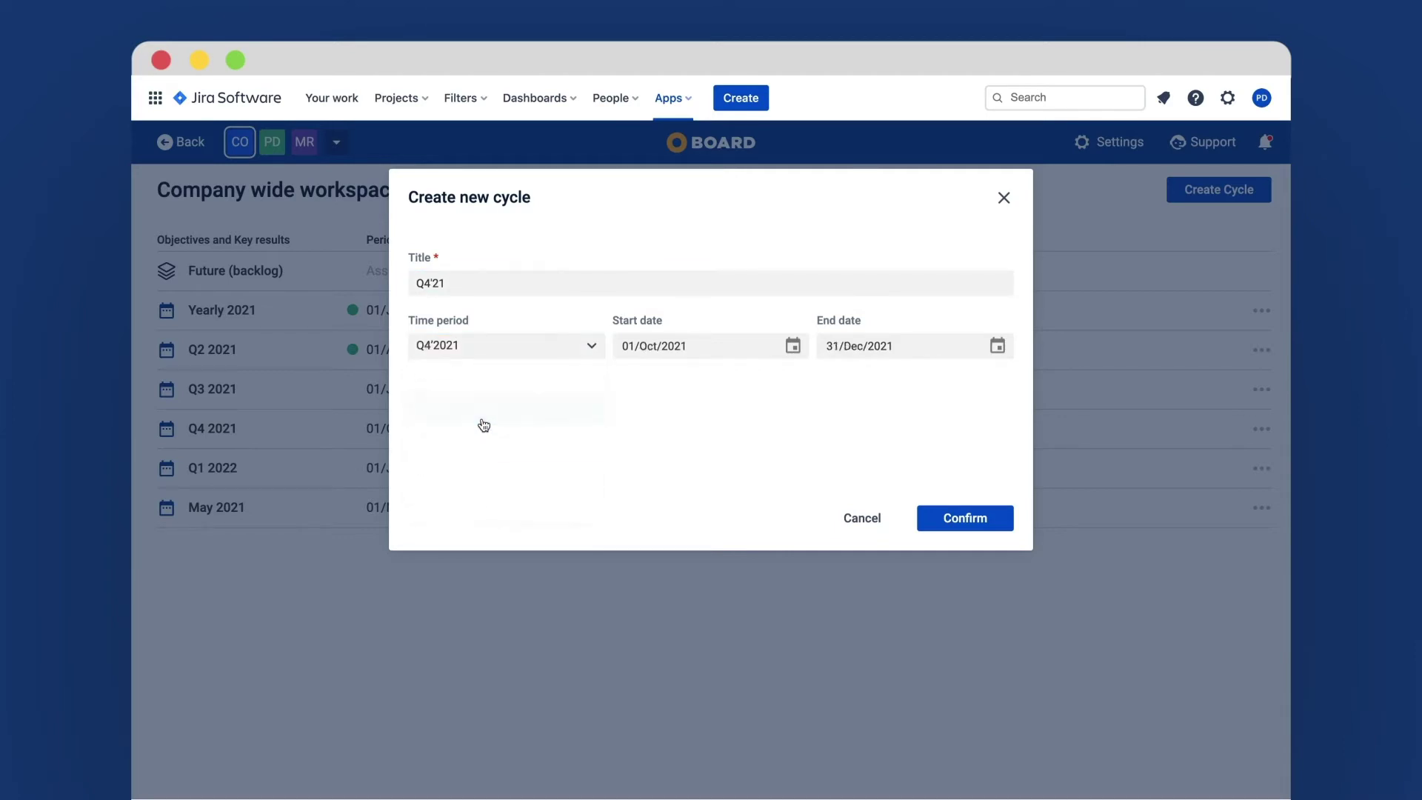
pyautogui.click(950, 518)
# Change the status of the Q4'21 cycle to Archived and save the update
pyautogui.click(1260, 468)
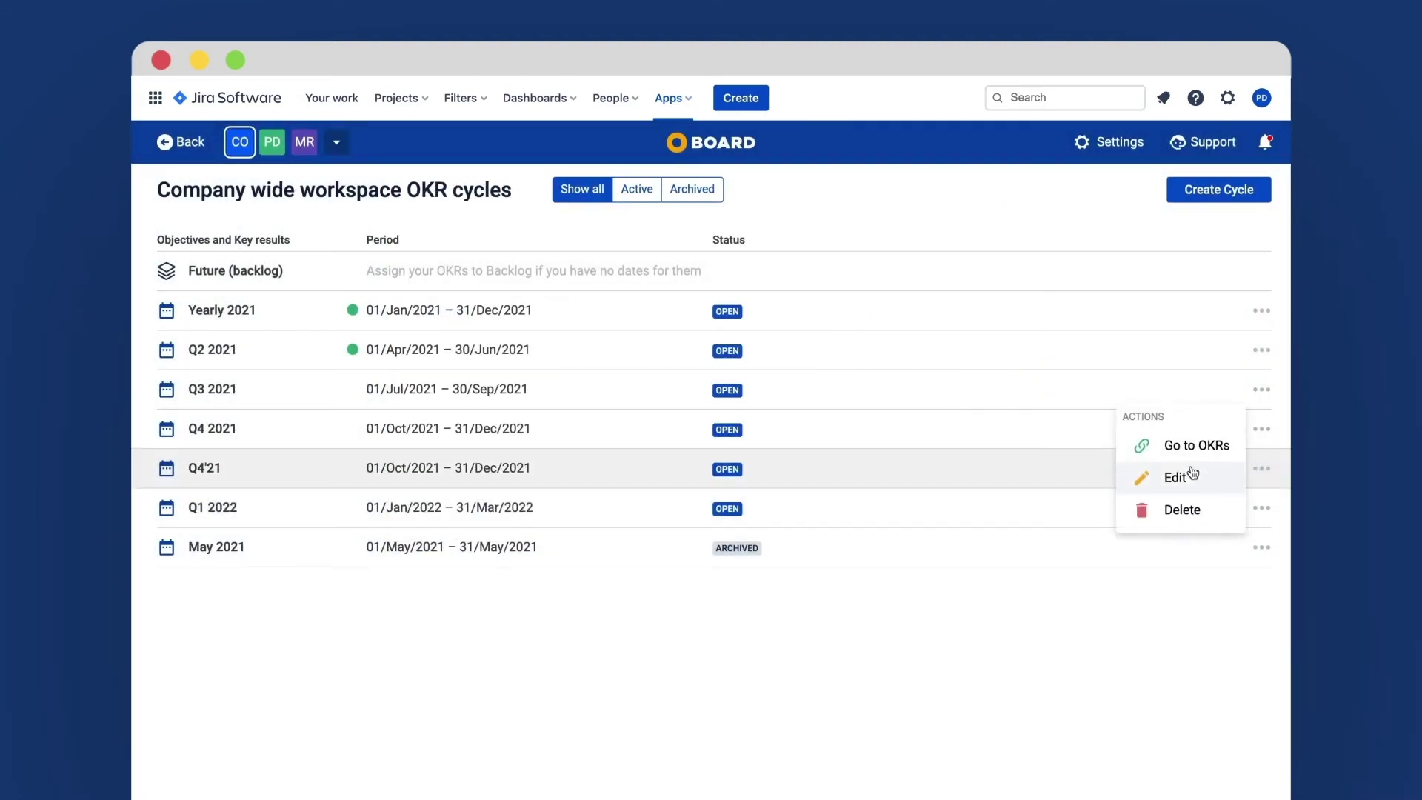
pyautogui.click(1201, 475)
pyautogui.click(555, 404)
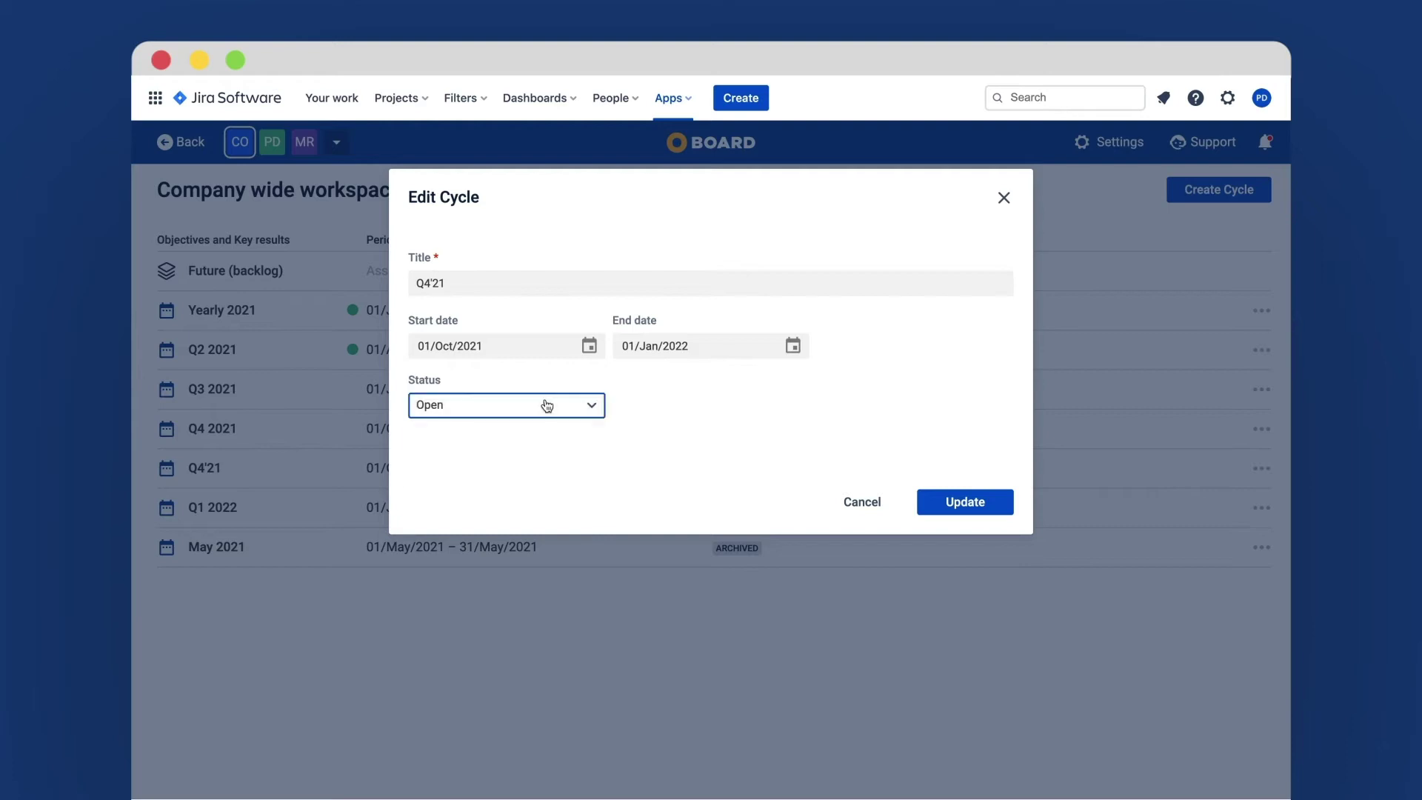
pyautogui.click(492, 470)
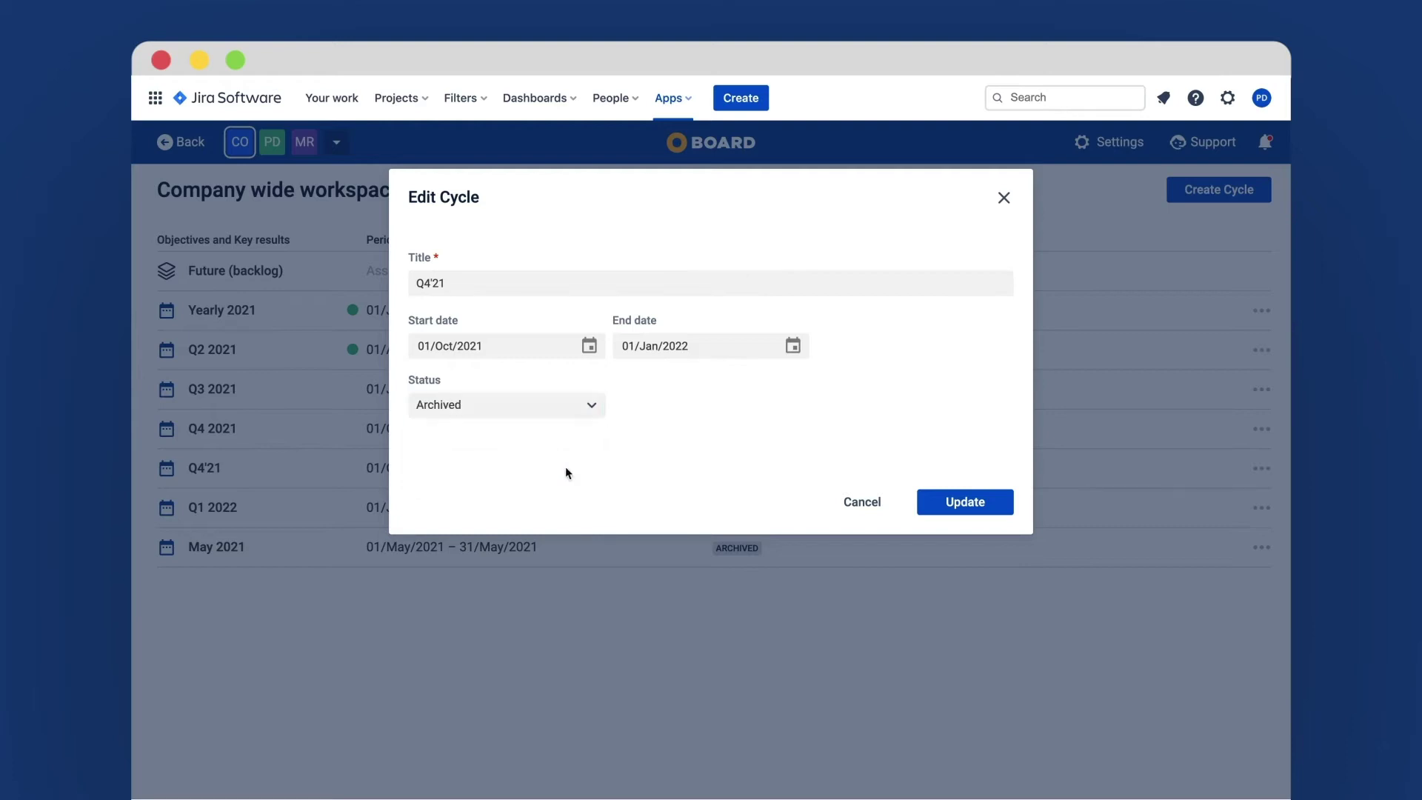
pyautogui.click(989, 505)
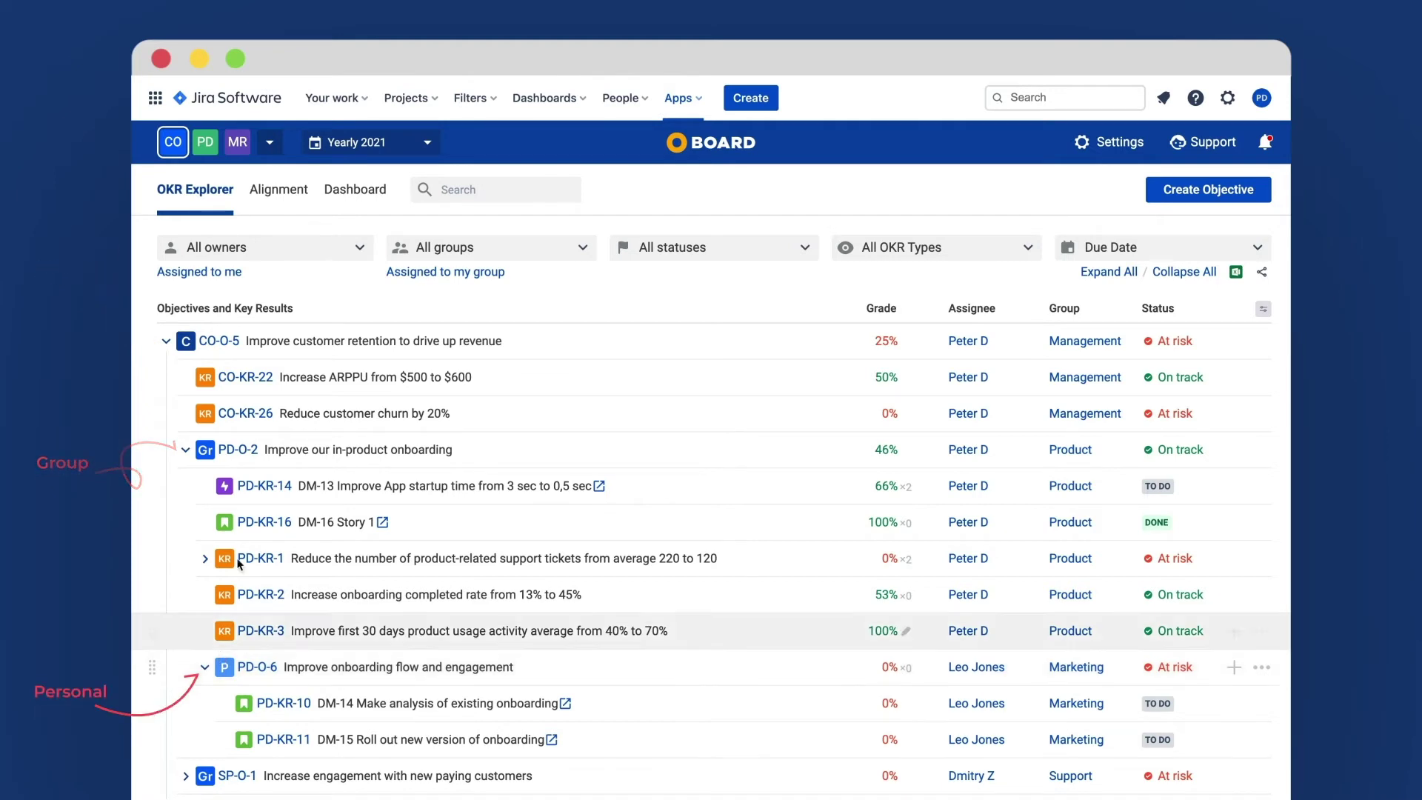
# Open the details of the group objective PD-O-2, Improve our in-product onboarding
pyautogui.click(244, 452)
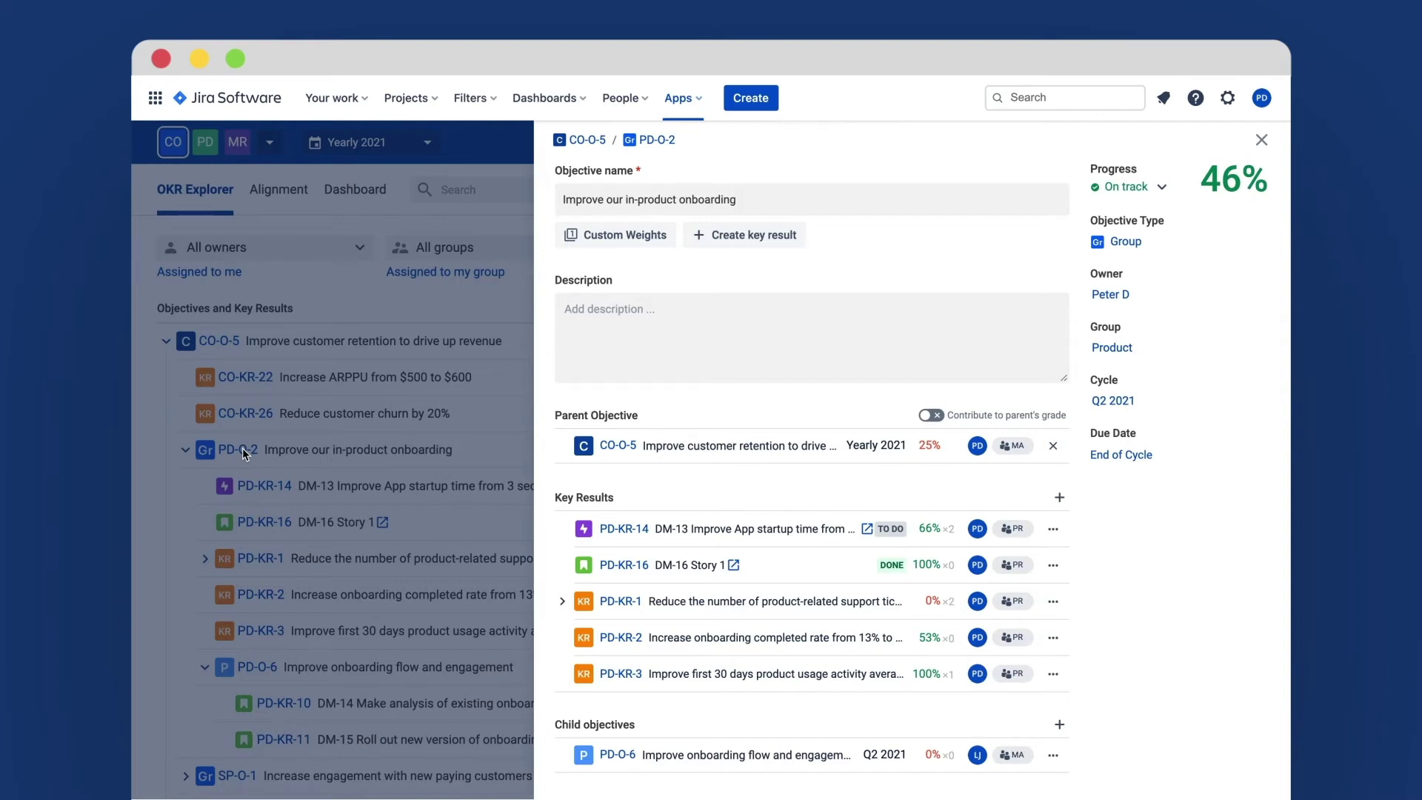
# Turn the automatic progress status of the PD-O-2 objective on and off again
pyautogui.click(1161, 188)
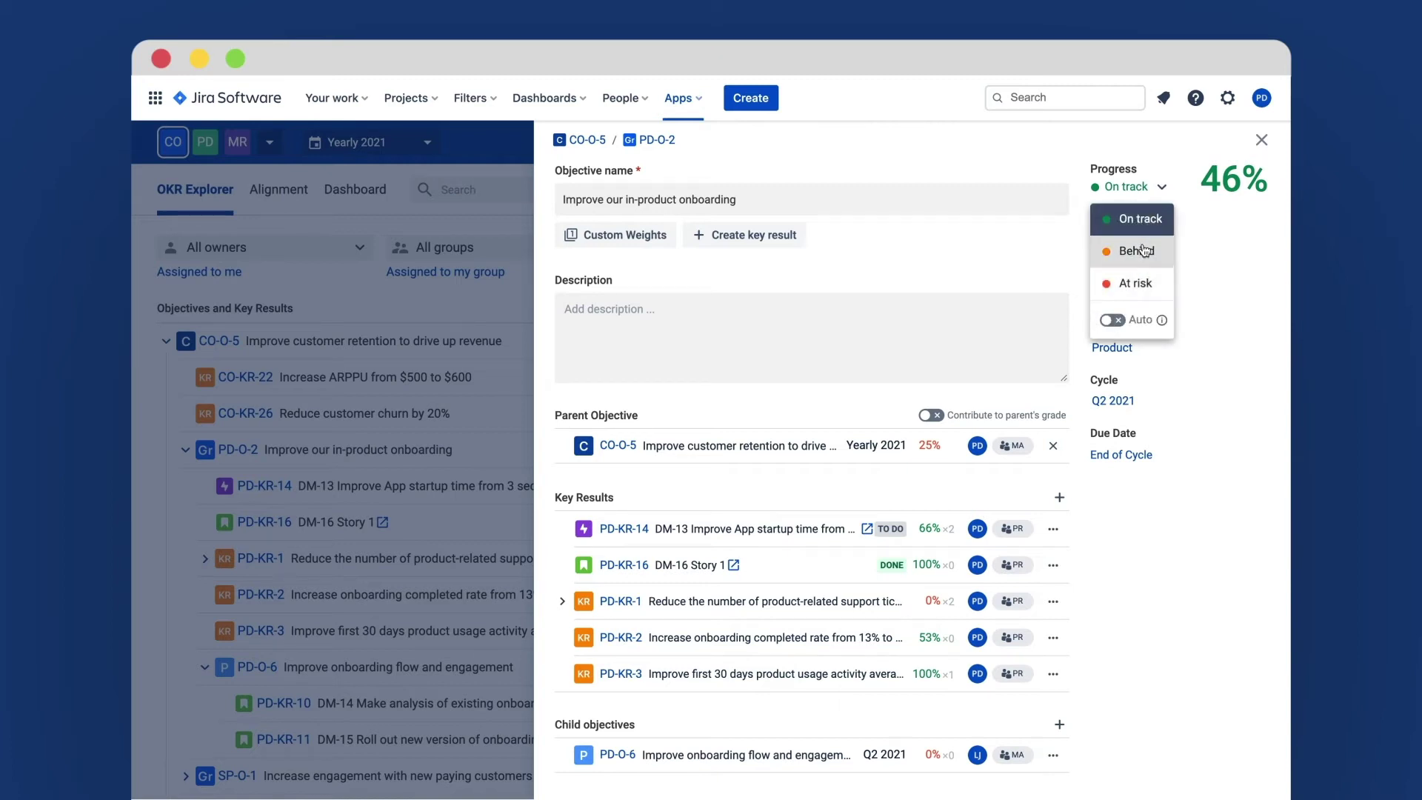
pyautogui.click(1113, 320)
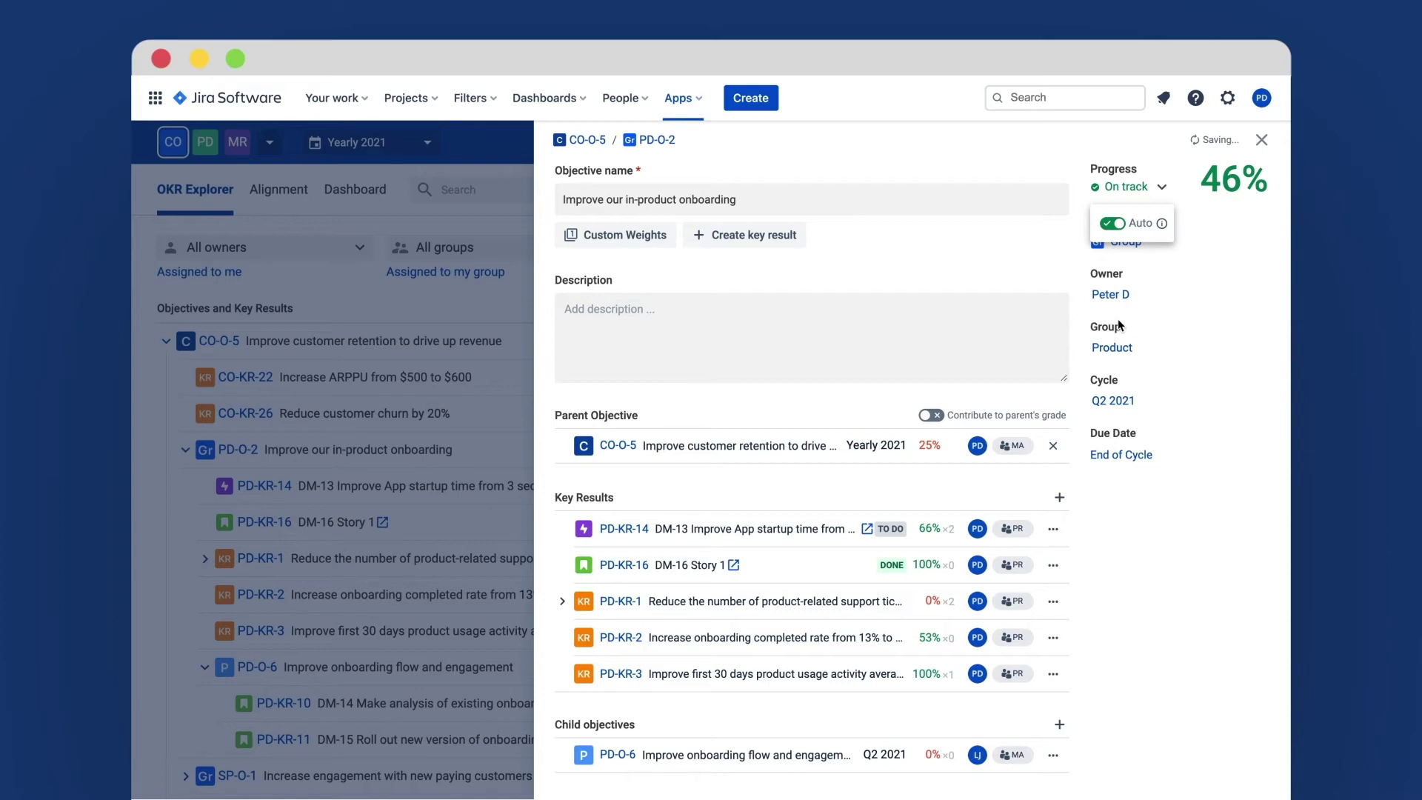
pyautogui.click(1115, 224)
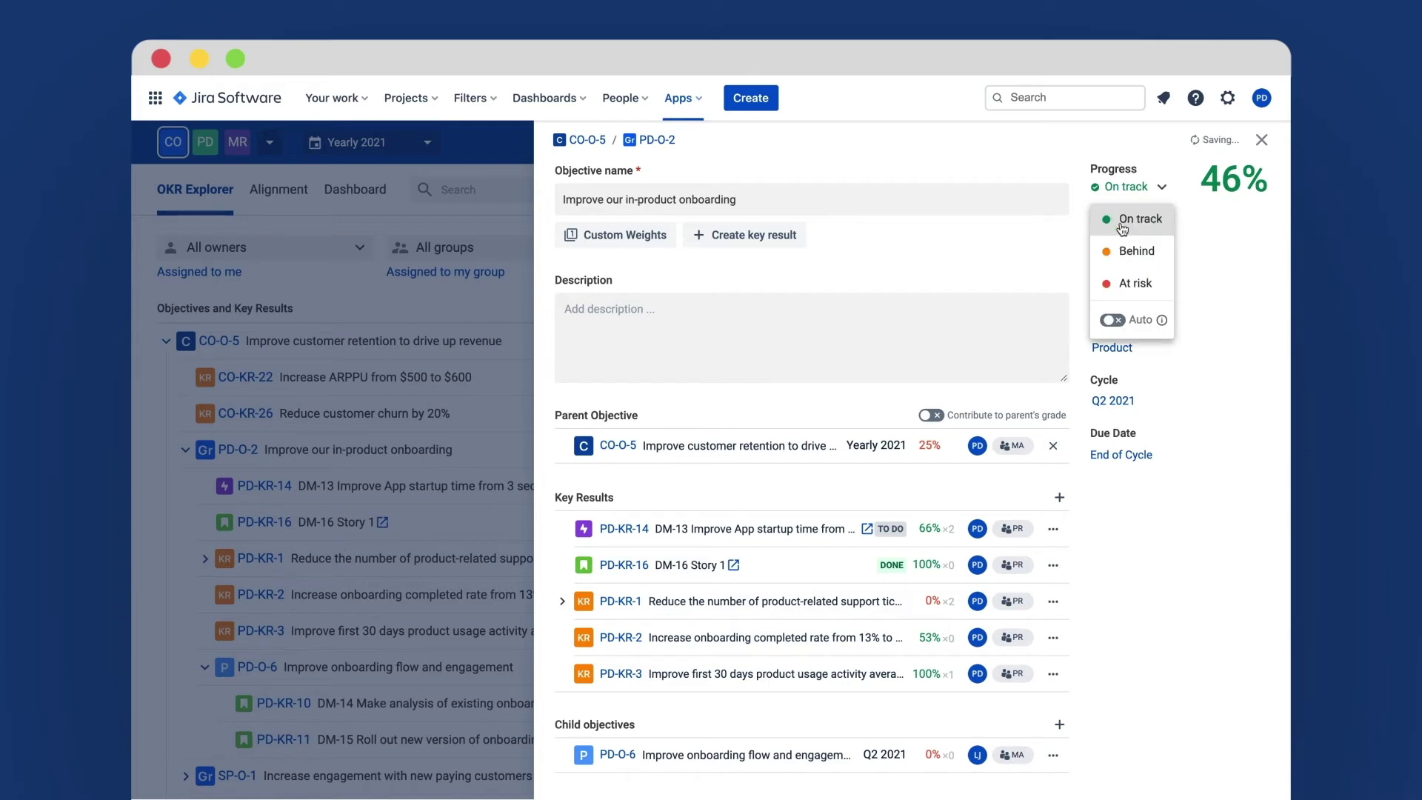
pyautogui.click(1160, 189)
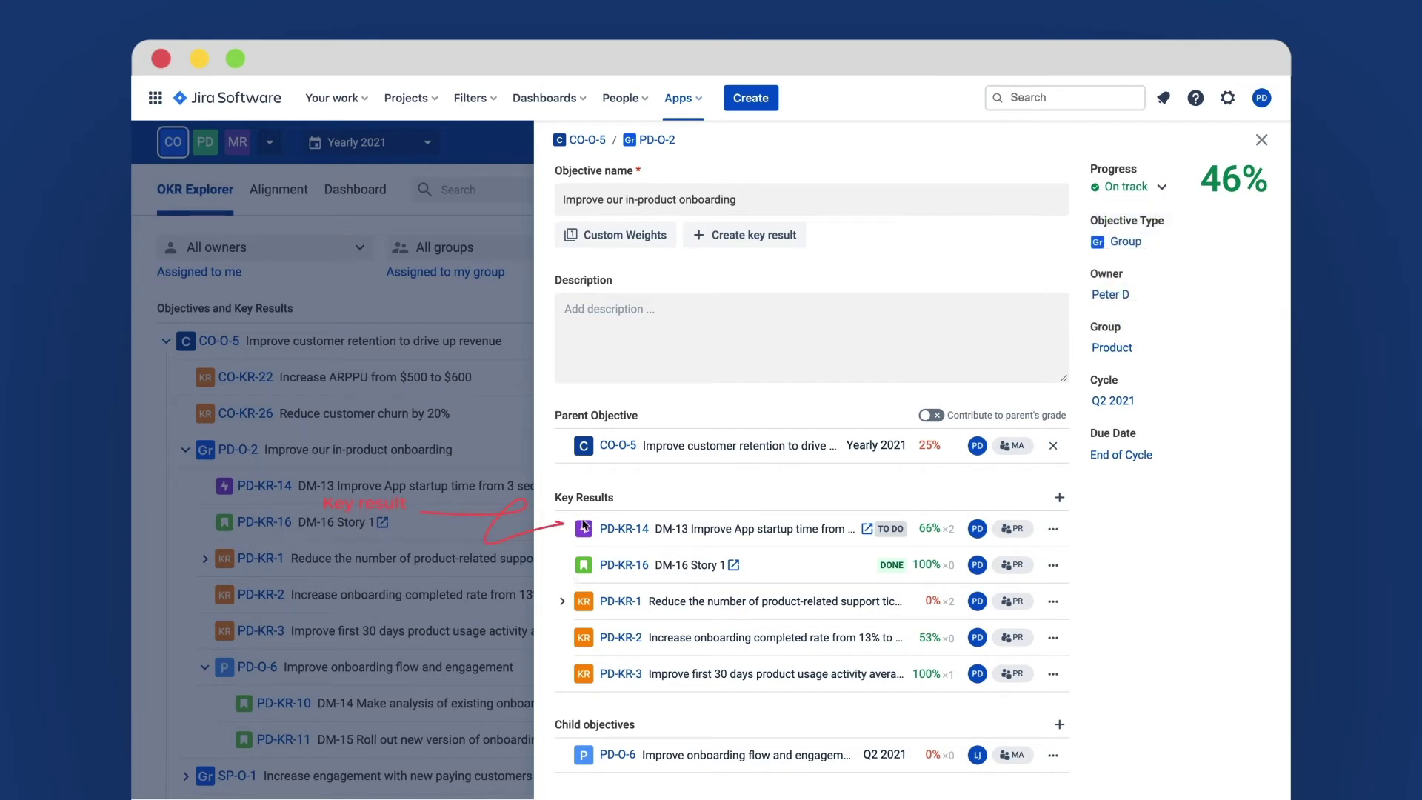
# Examine the objective's key results: expand PD-KR-1, follow the Jira issue link of PD-KR-14, and view the result types of PD-KR-2
pyautogui.click(561, 603)
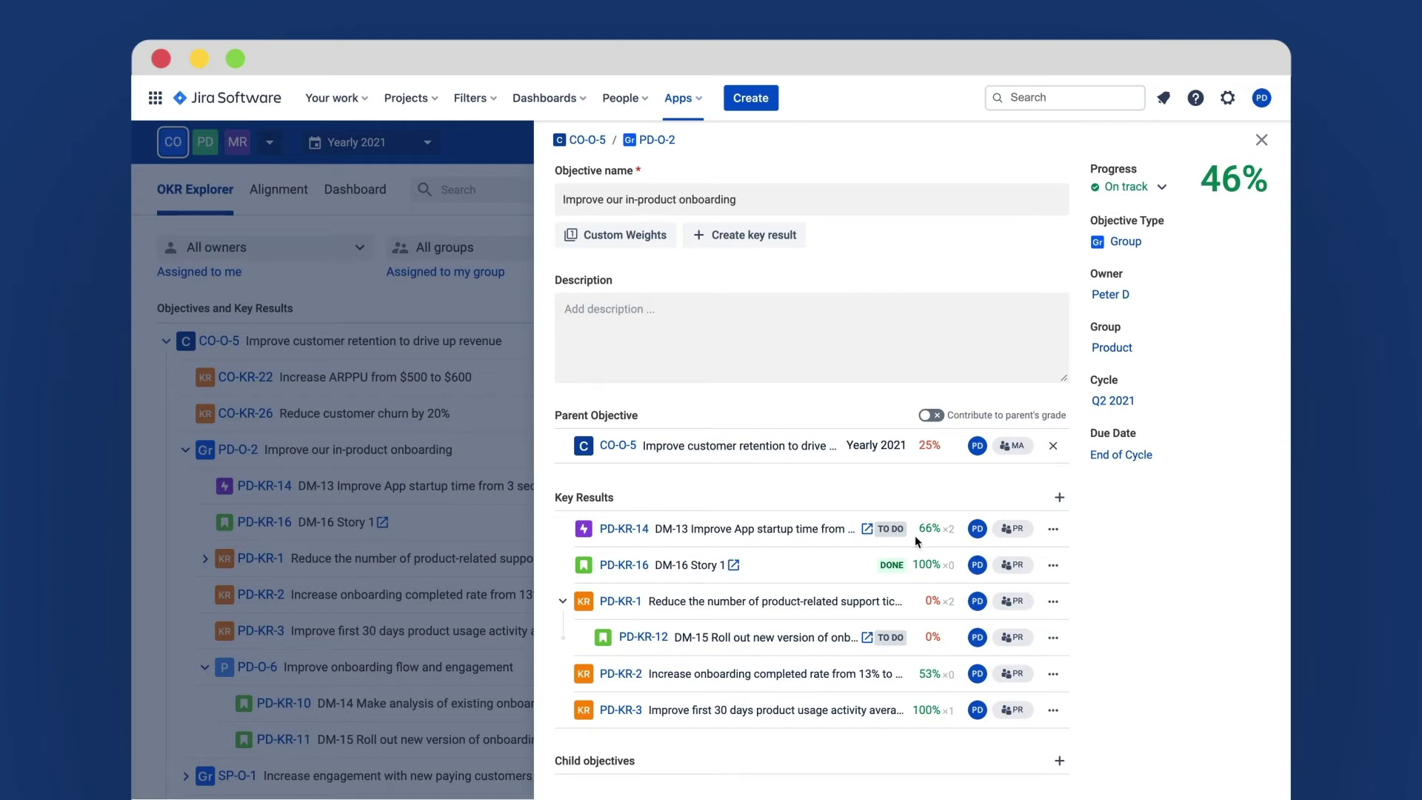
pyautogui.click(866, 529)
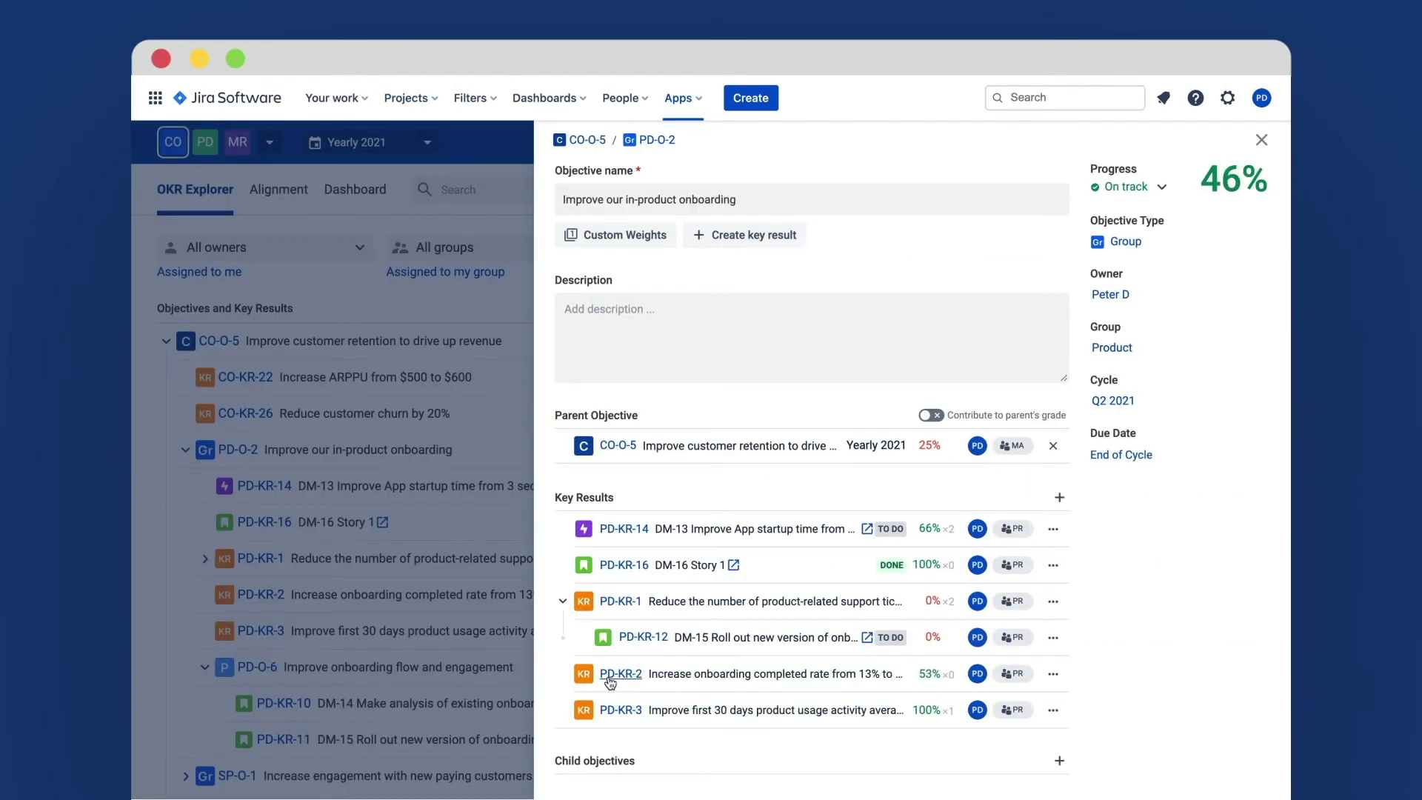
pyautogui.click(611, 676)
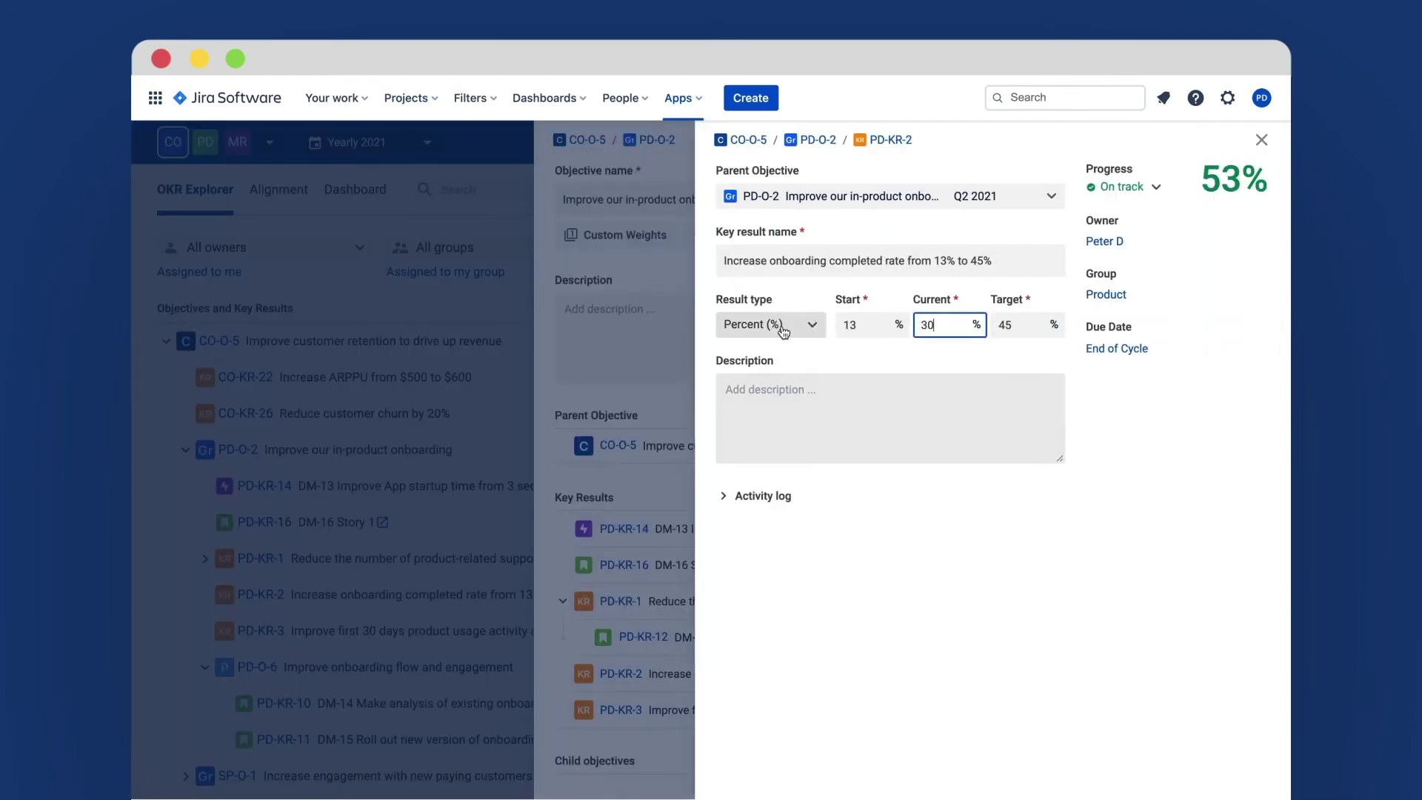
pyautogui.click(807, 328)
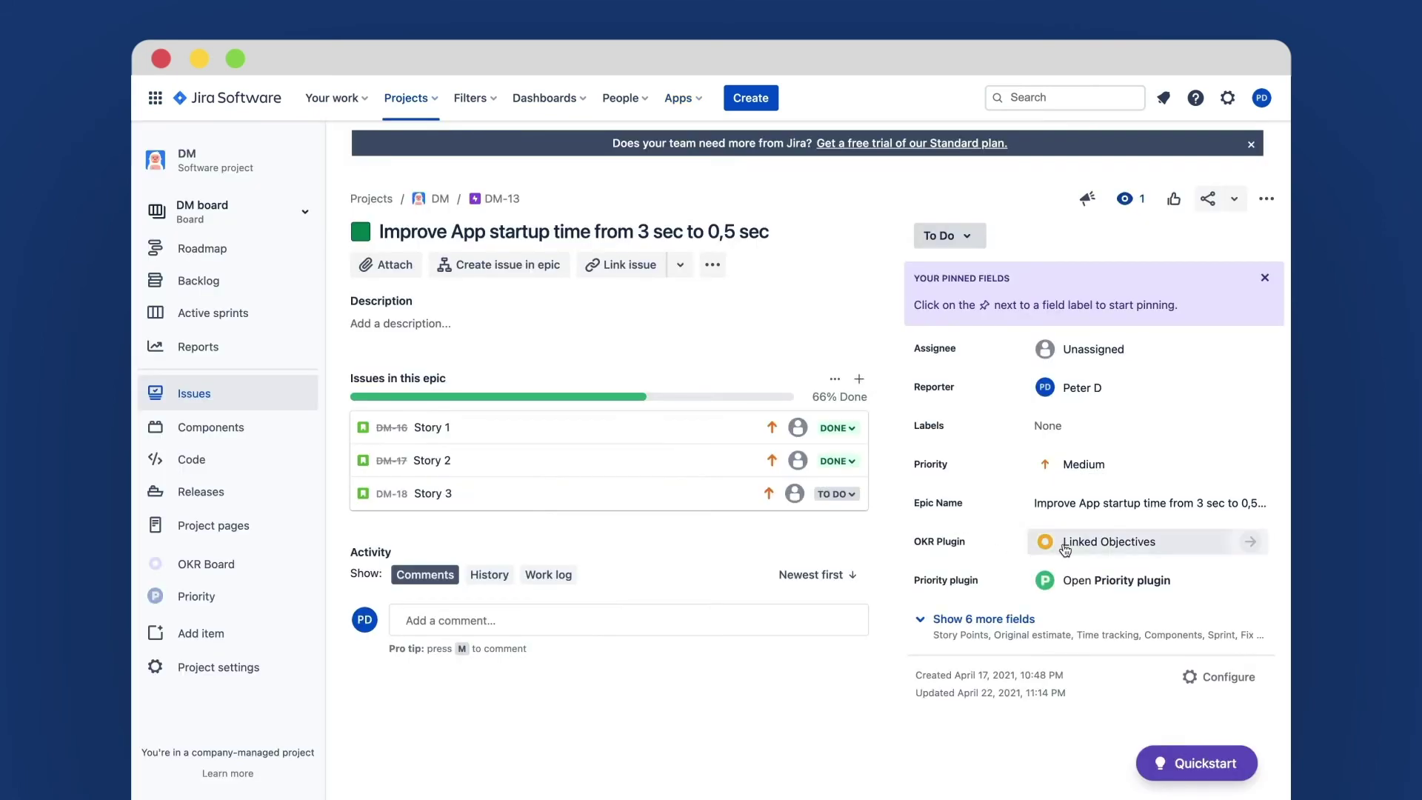
# Open the linked objectives of the Jira issue DM-13, Improve App startup time from 3 sec to 0,5 sec
pyautogui.click(1064, 545)
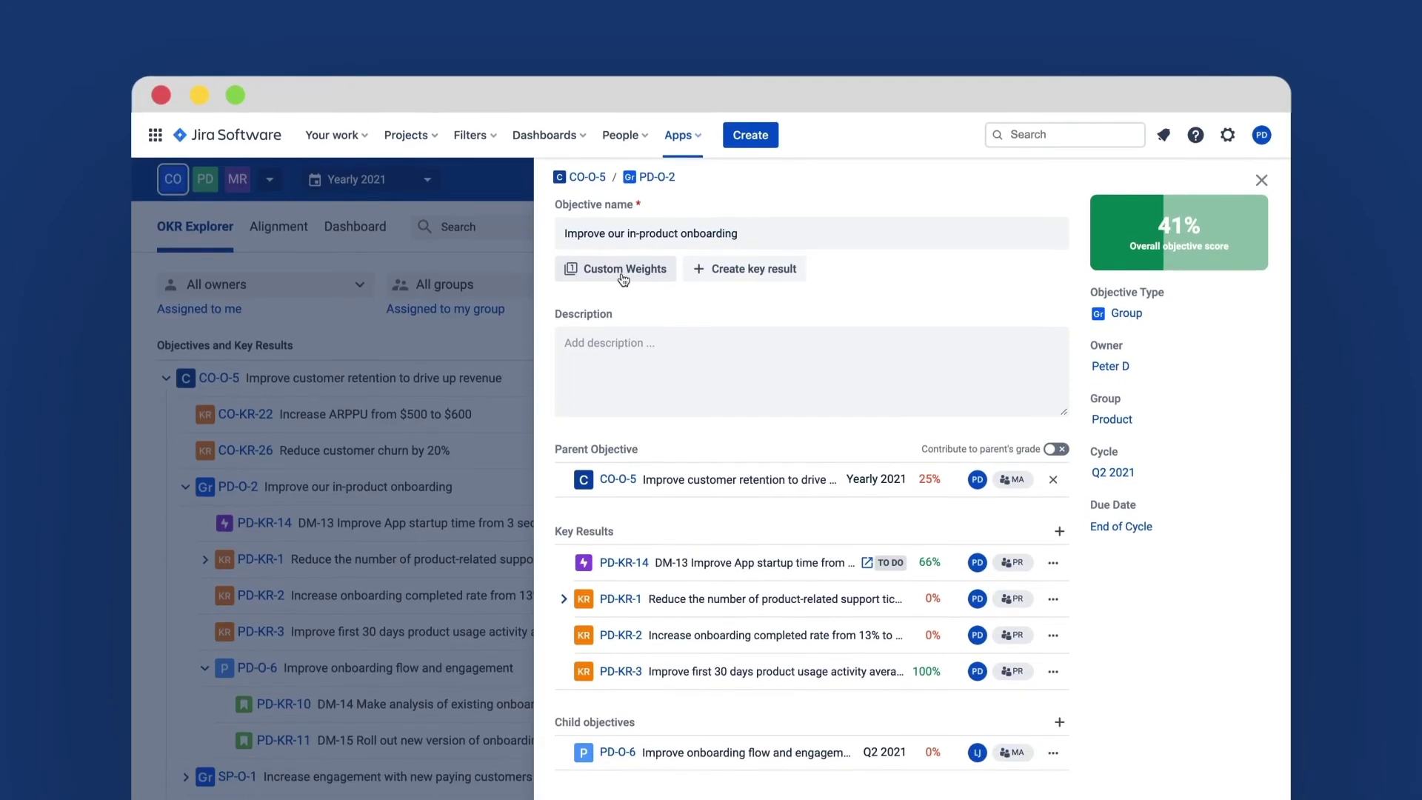
# Switch the custom weights of the PD-O-2 objective to manual and raise PD-KR-14 and PD-KR-1 to ×2
pyautogui.click(624, 237)
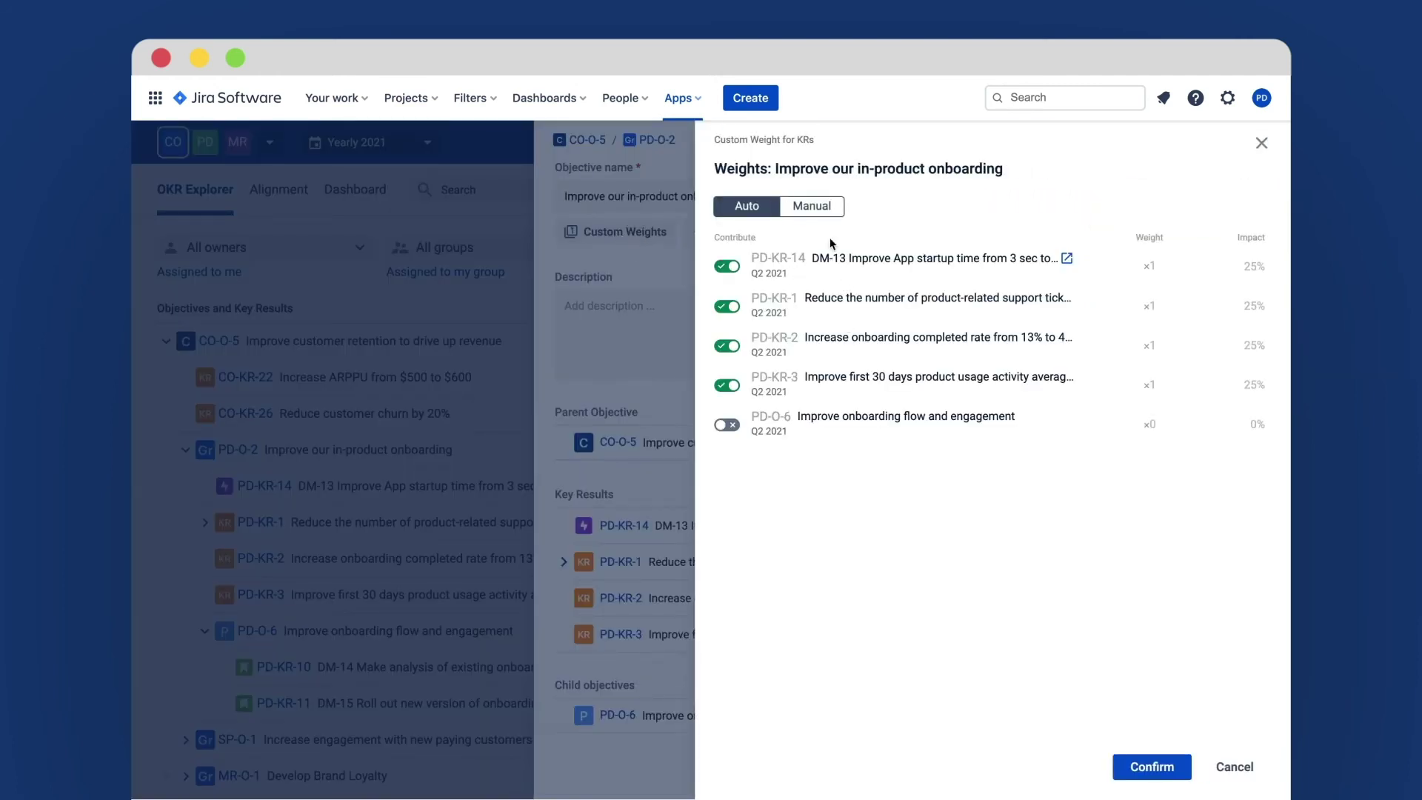
pyautogui.click(823, 214)
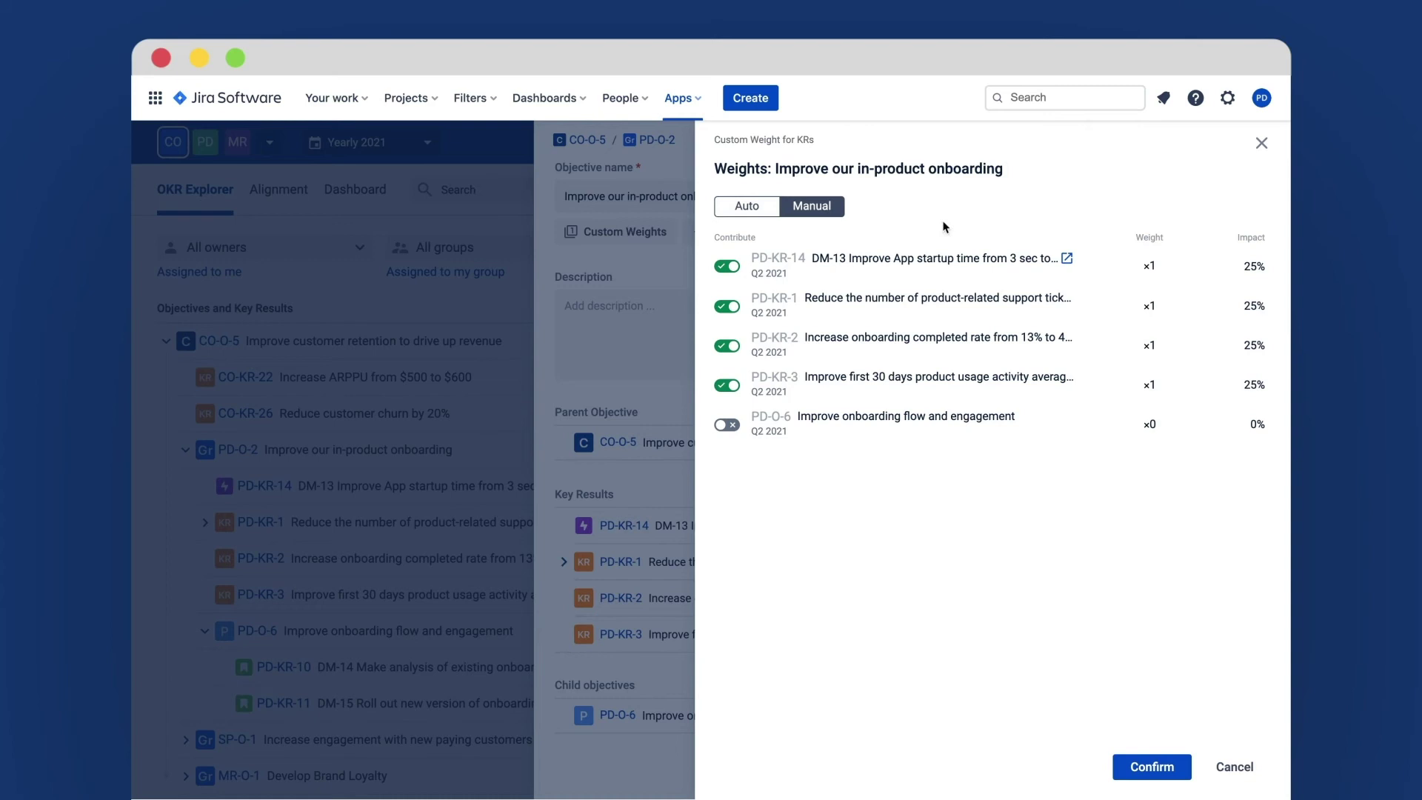
pyautogui.click(1175, 266)
pyautogui.click(1175, 306)
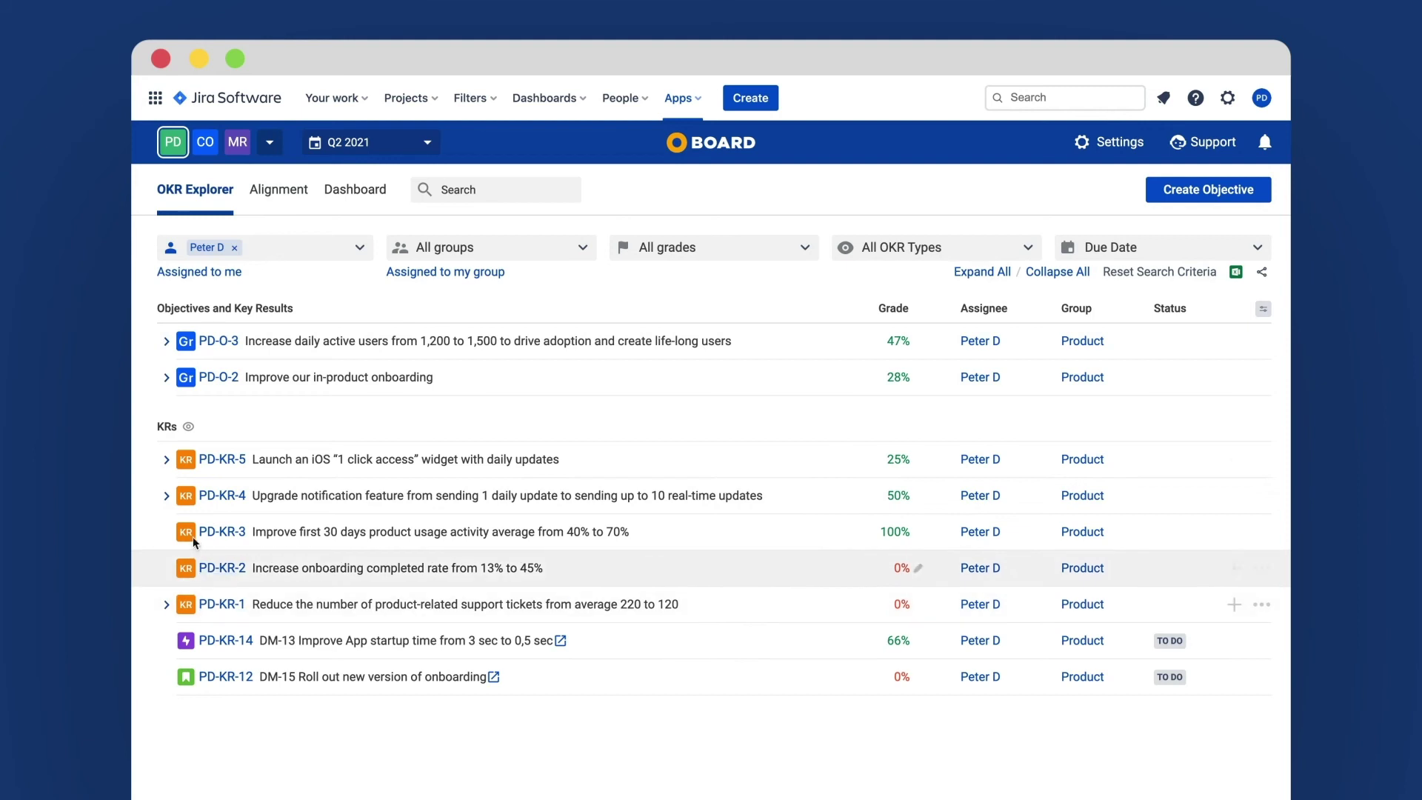
# Show the OKR alignment filtered to my group's items, and view the grade, OKR type and due date filter options
pyautogui.click(272, 197)
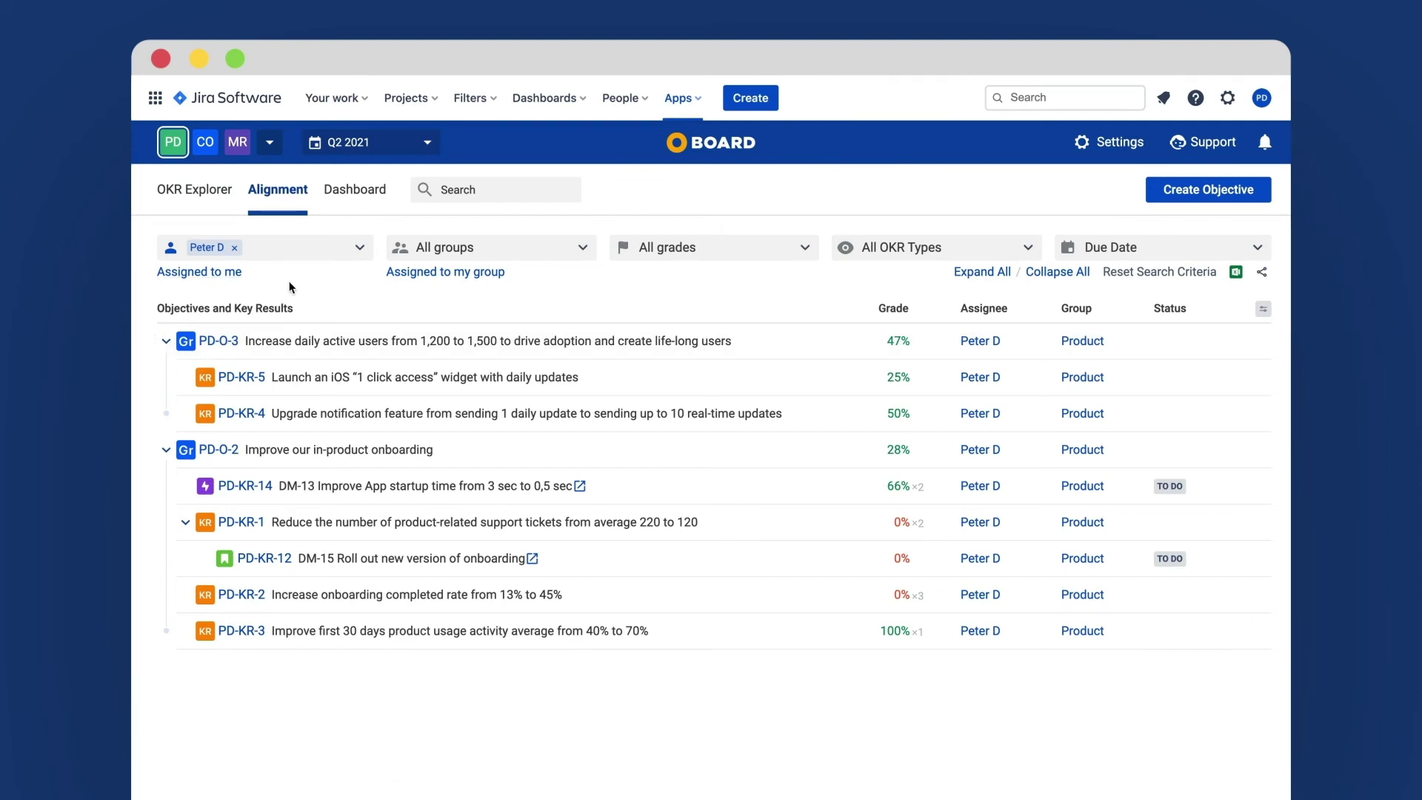
pyautogui.click(419, 273)
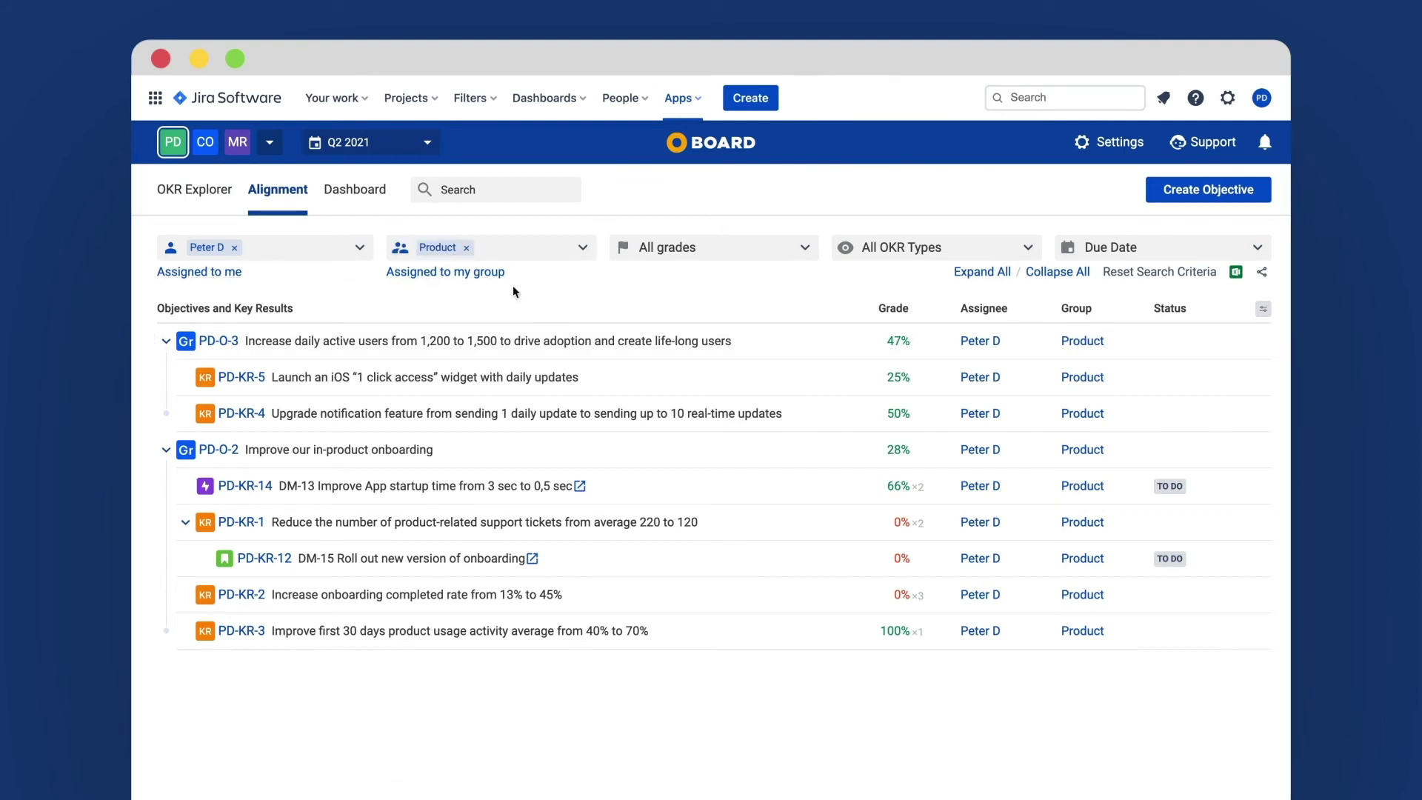
pyautogui.click(689, 258)
pyautogui.click(918, 255)
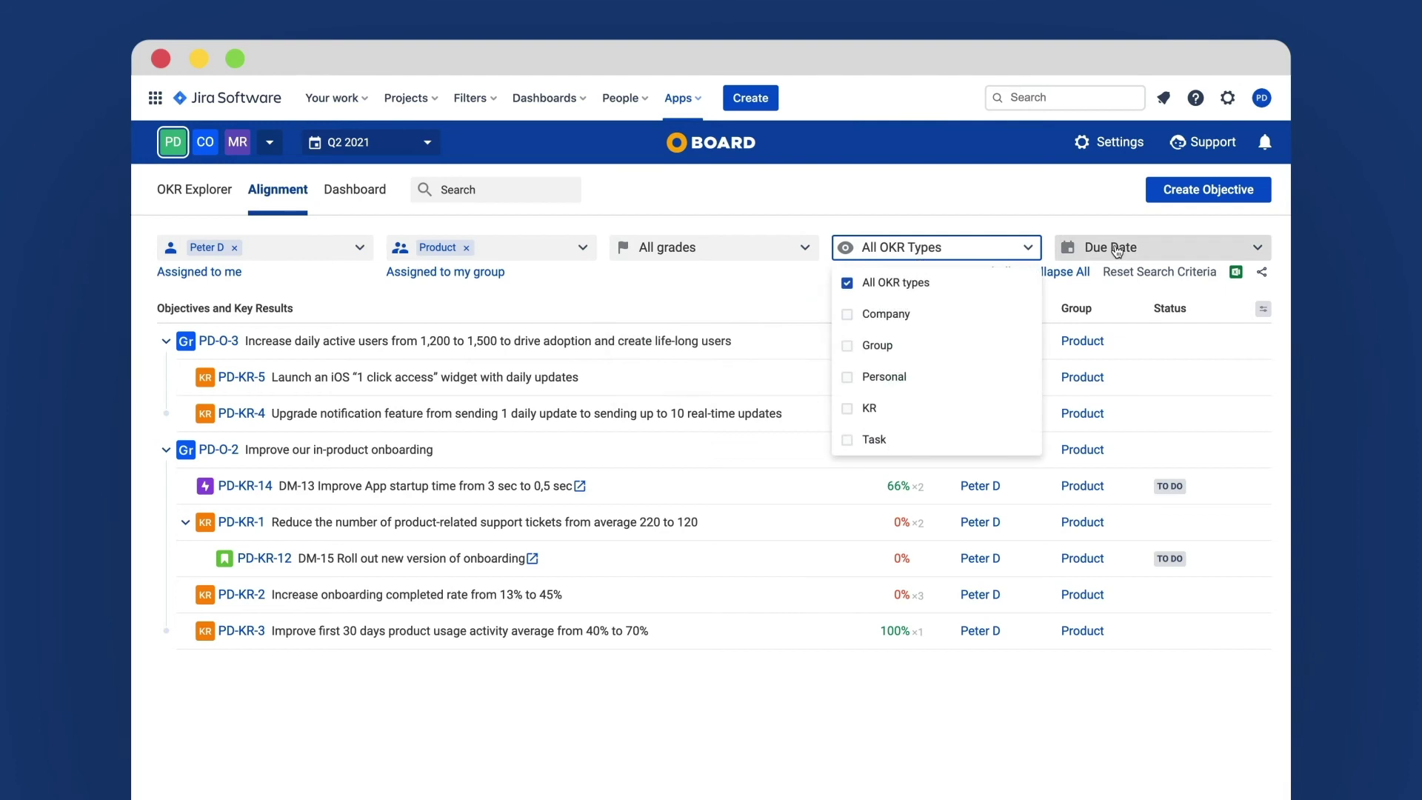
pyautogui.click(1115, 250)
pyautogui.click(1117, 251)
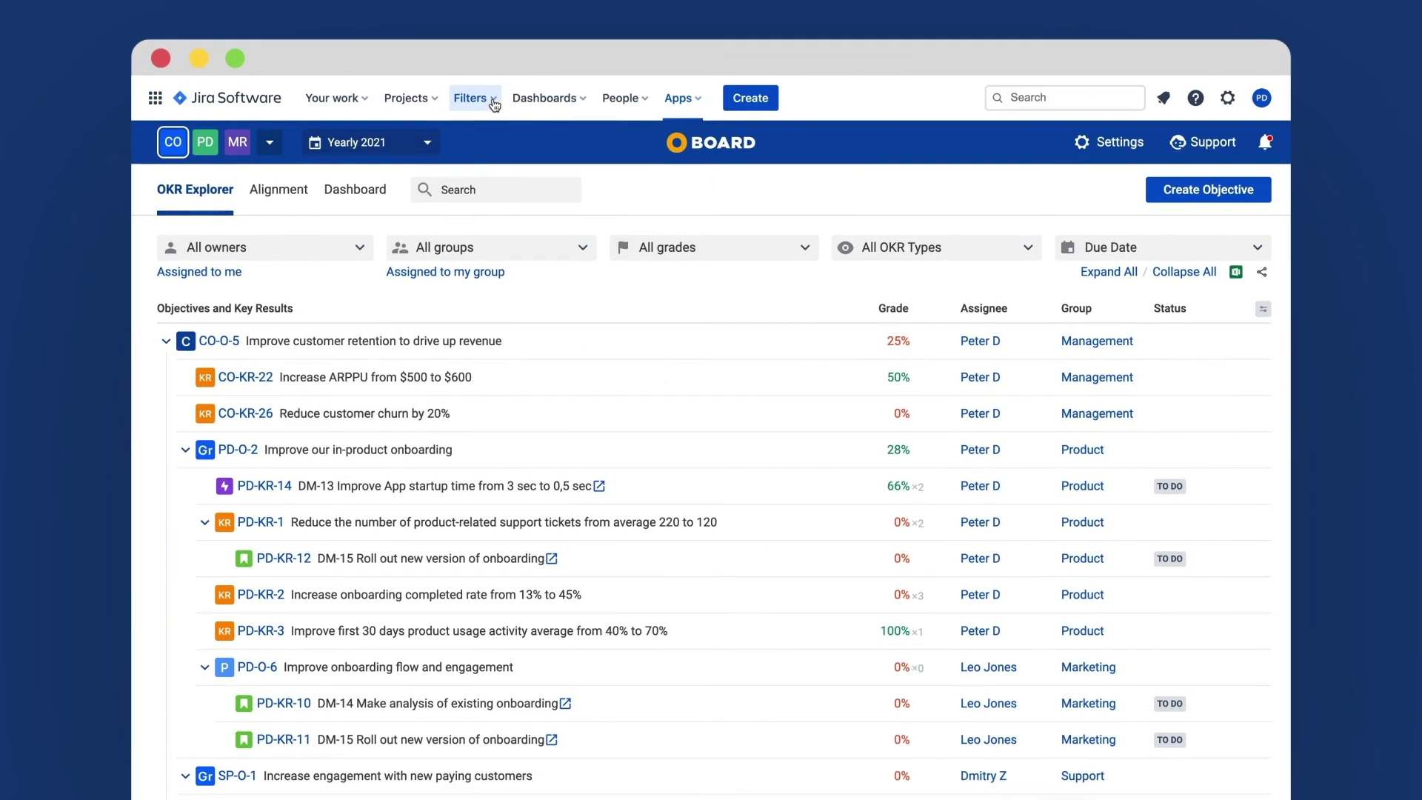
# Open the starred Jira filter Issues from 'PD Workspace' and delete everything after "okr" in its query
pyautogui.click(493, 105)
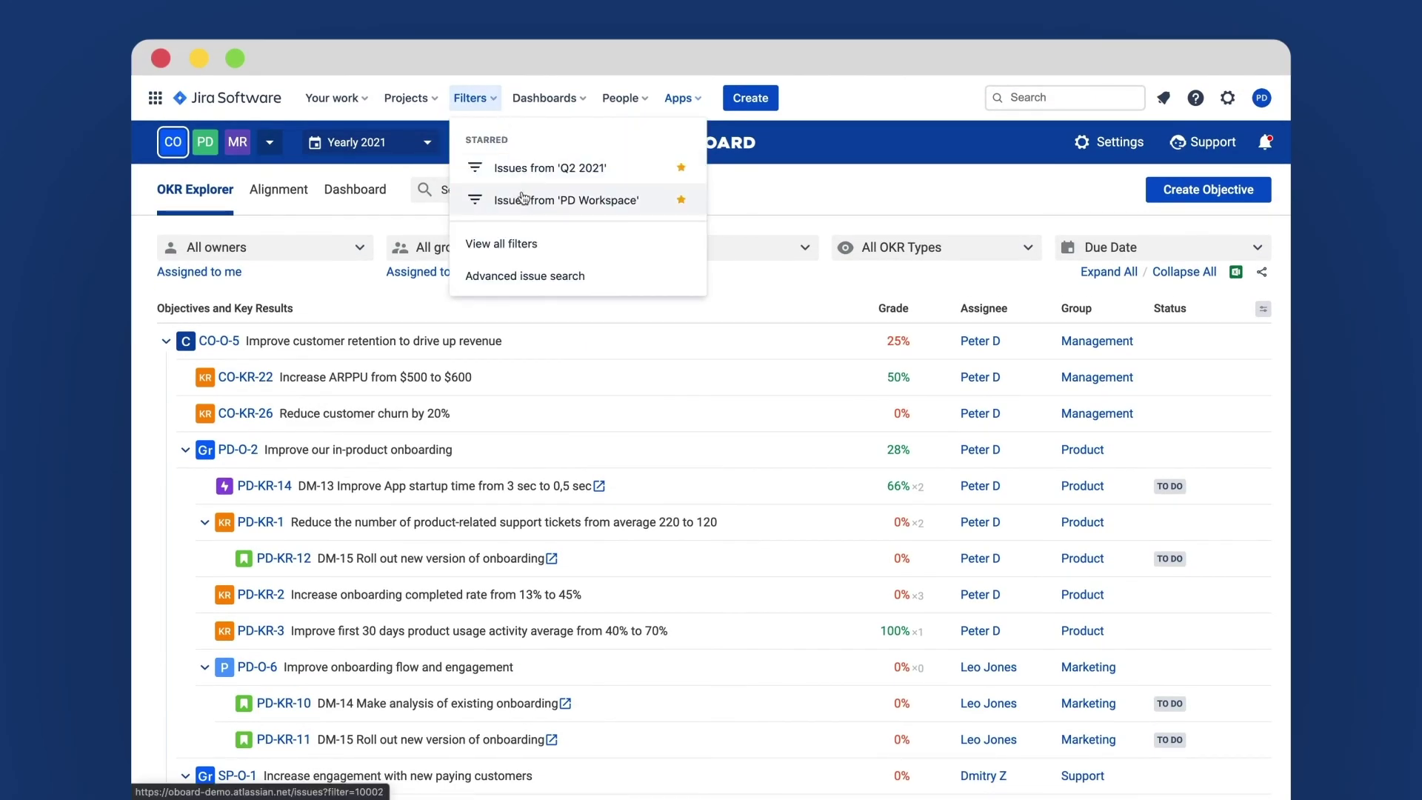
pyautogui.click(524, 168)
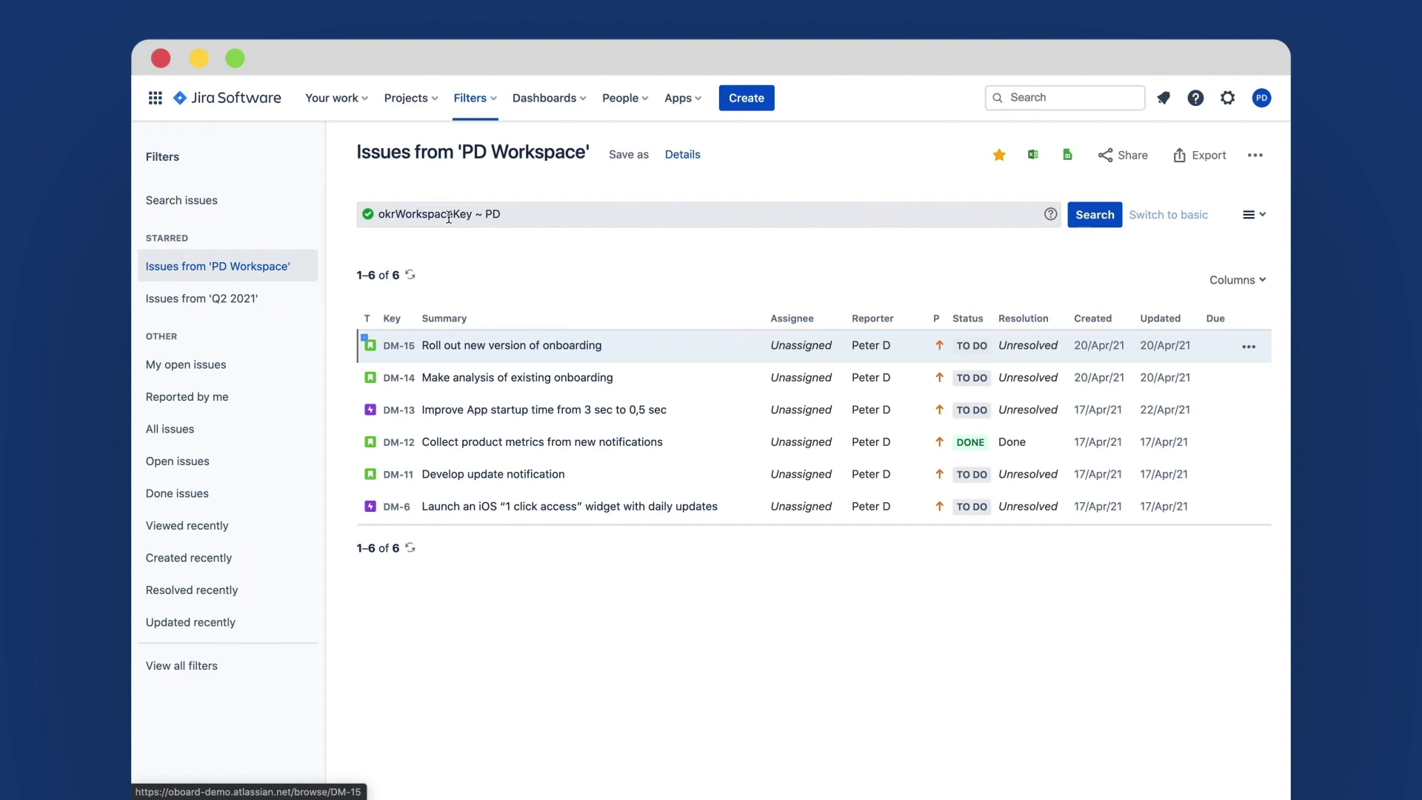
pyautogui.click(543, 214)
pyautogui.moveTo(533, 215); pyautogui.dragTo(394, 217)
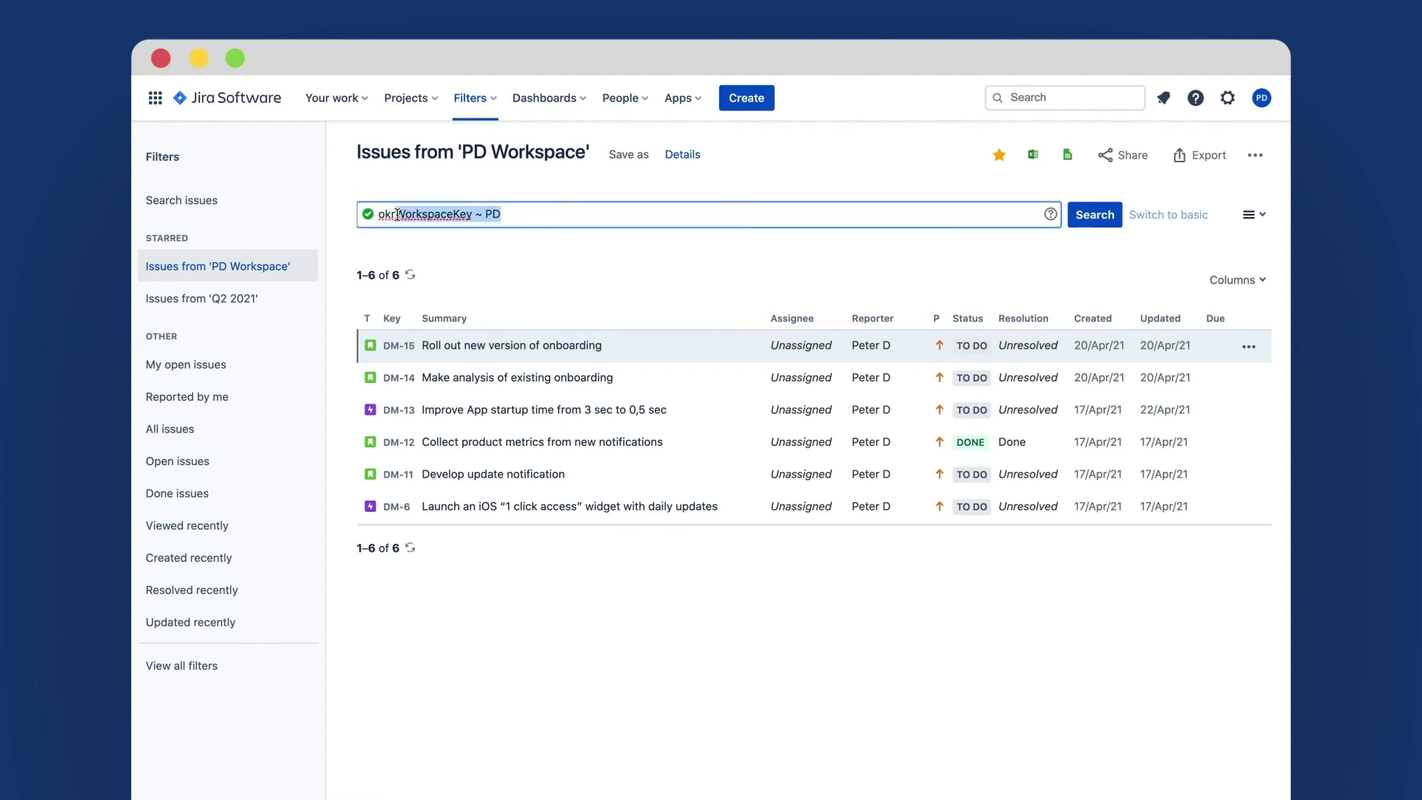
pyautogui.press('BackSpace')
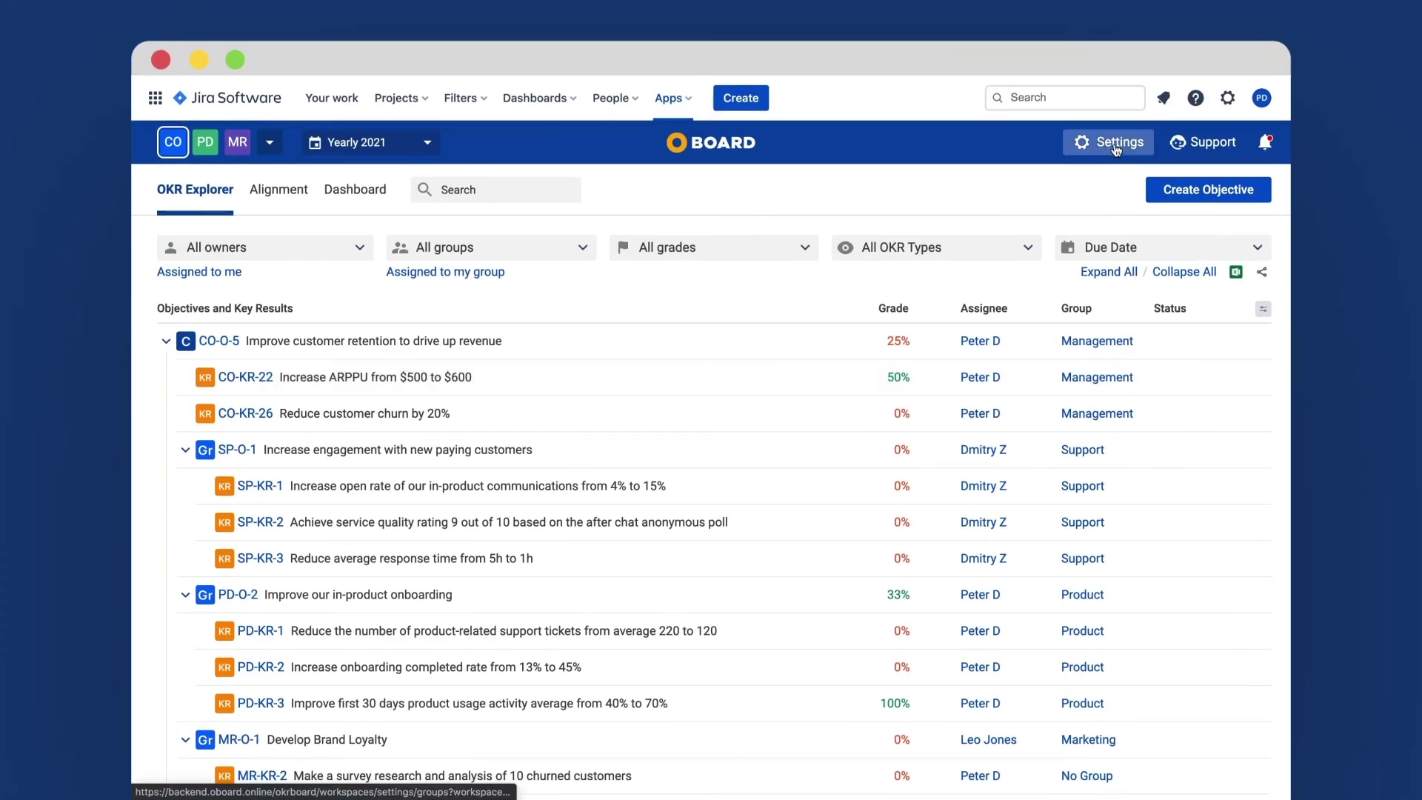
# Create an API token labelled OKR Token in the OBoard settings
pyautogui.click(1115, 147)
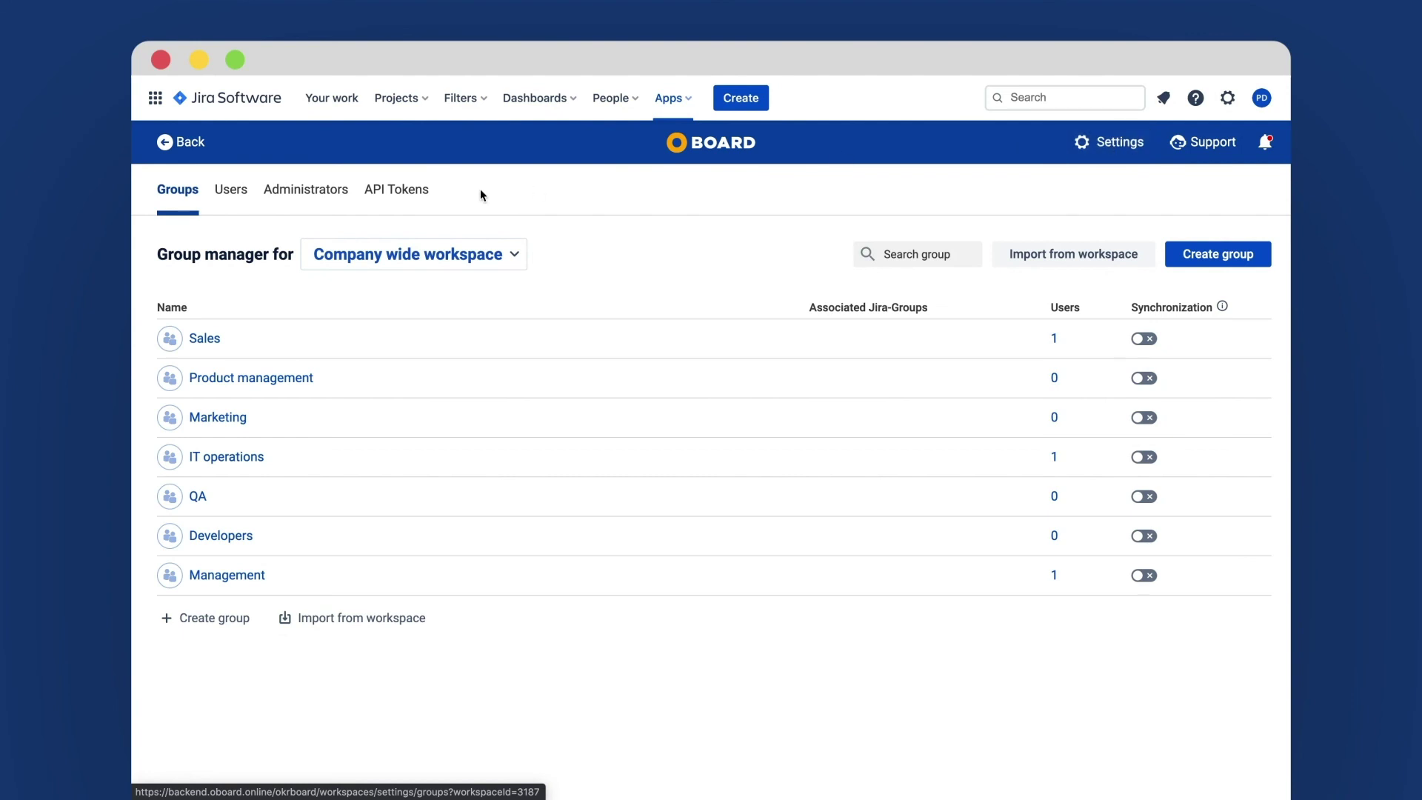
pyautogui.click(394, 195)
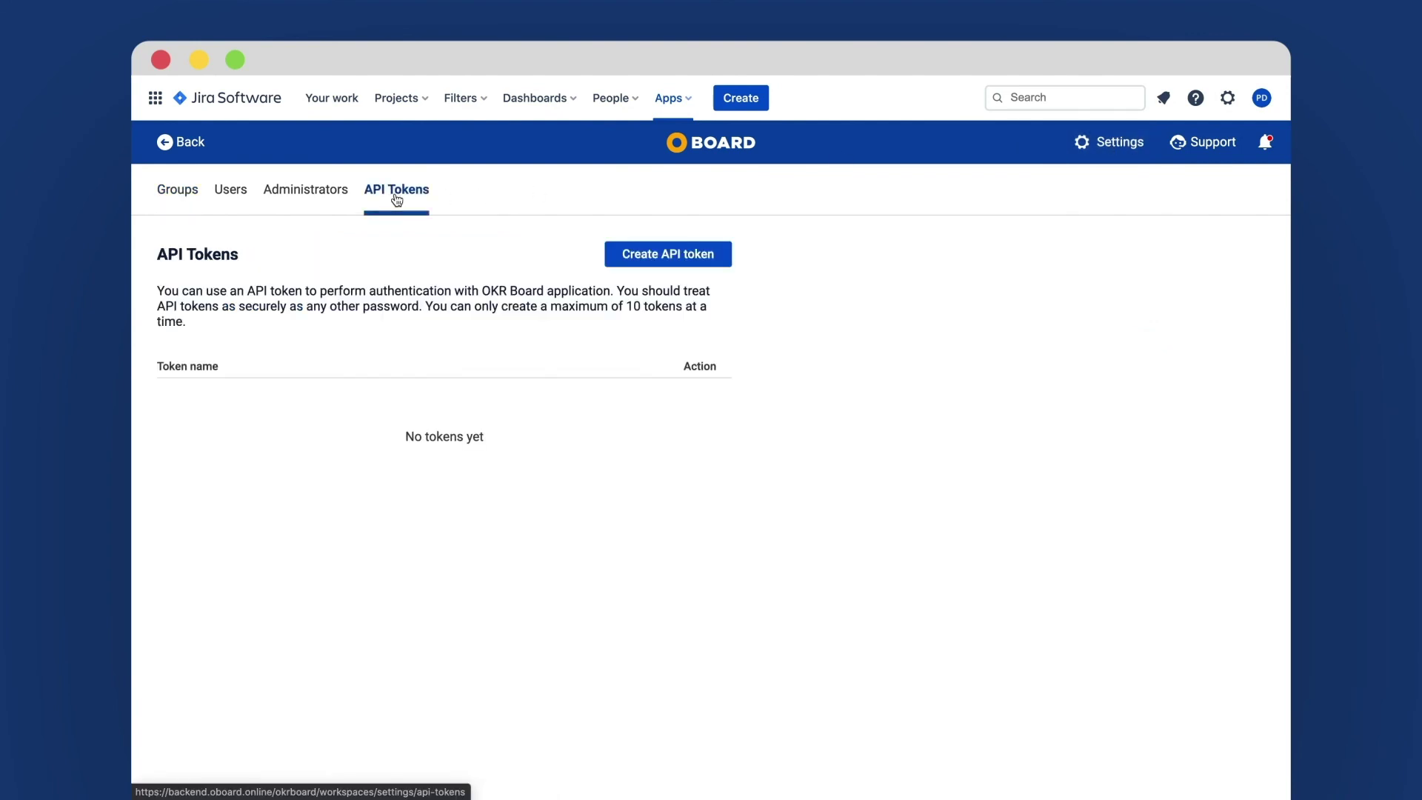
pyautogui.click(651, 255)
pyautogui.click(651, 306)
pyautogui.write('OKR Token')
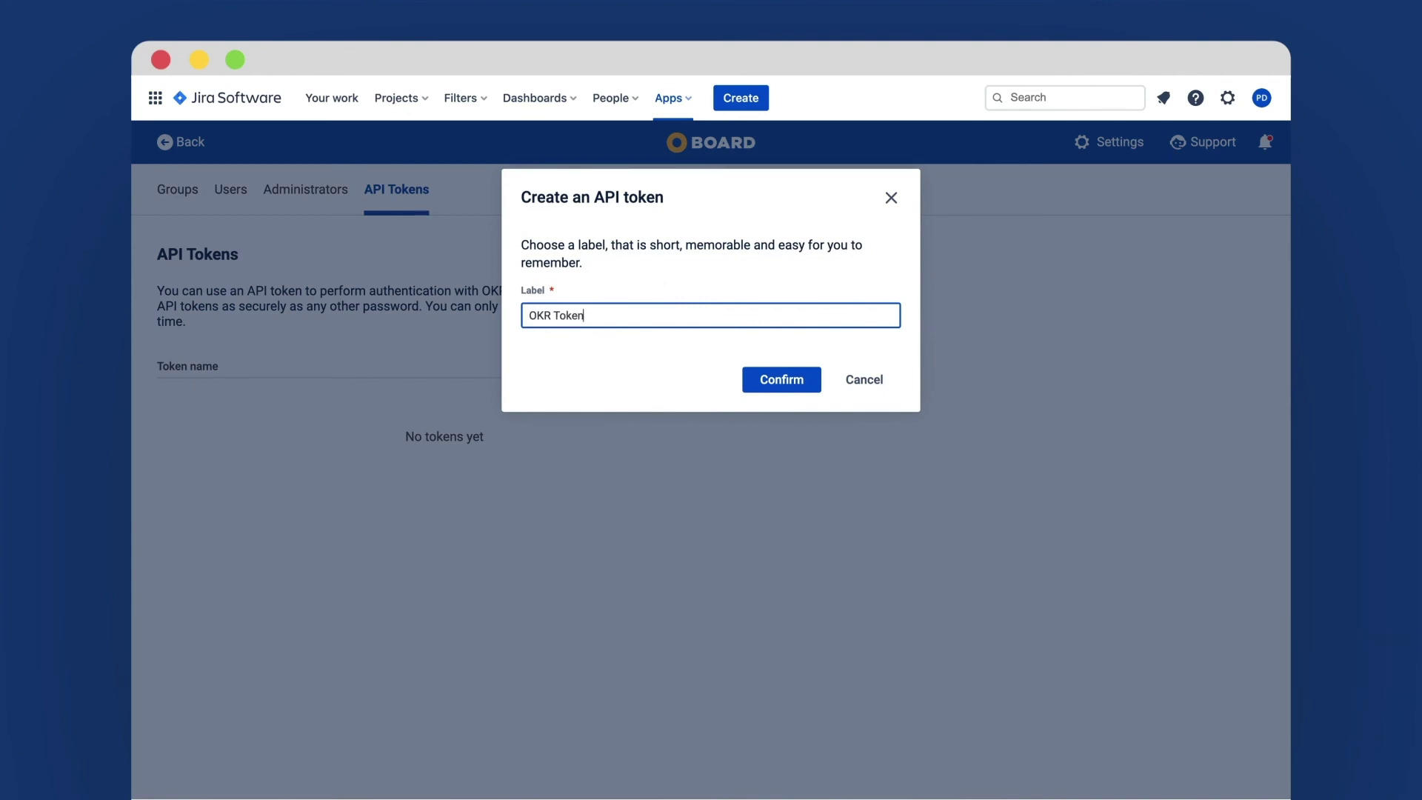
pyautogui.click(792, 381)
pyautogui.click(875, 300)
pyautogui.click(796, 368)
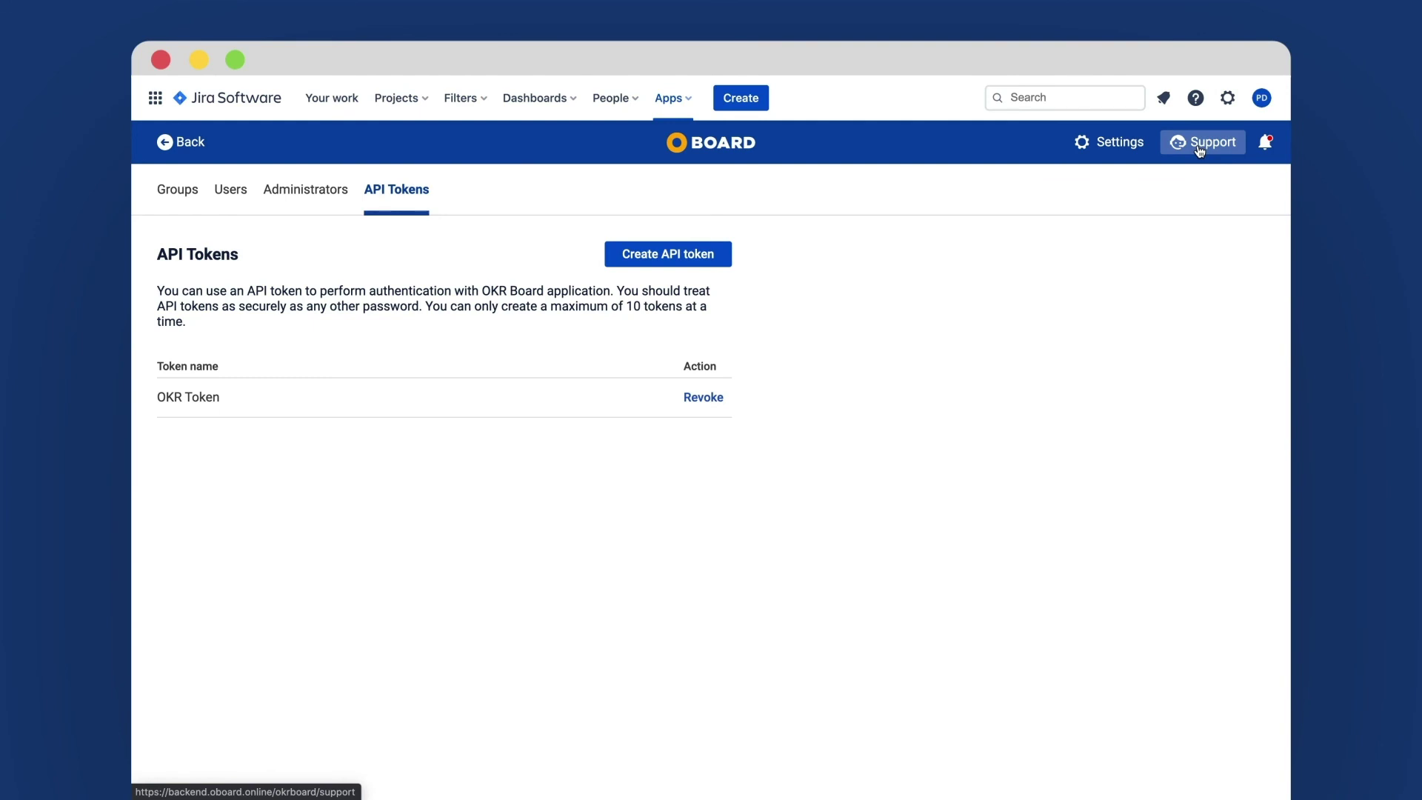
# Open the public API description for the Cloud version in the plugin's Confluence help center
pyautogui.click(1200, 148)
pyautogui.click(408, 324)
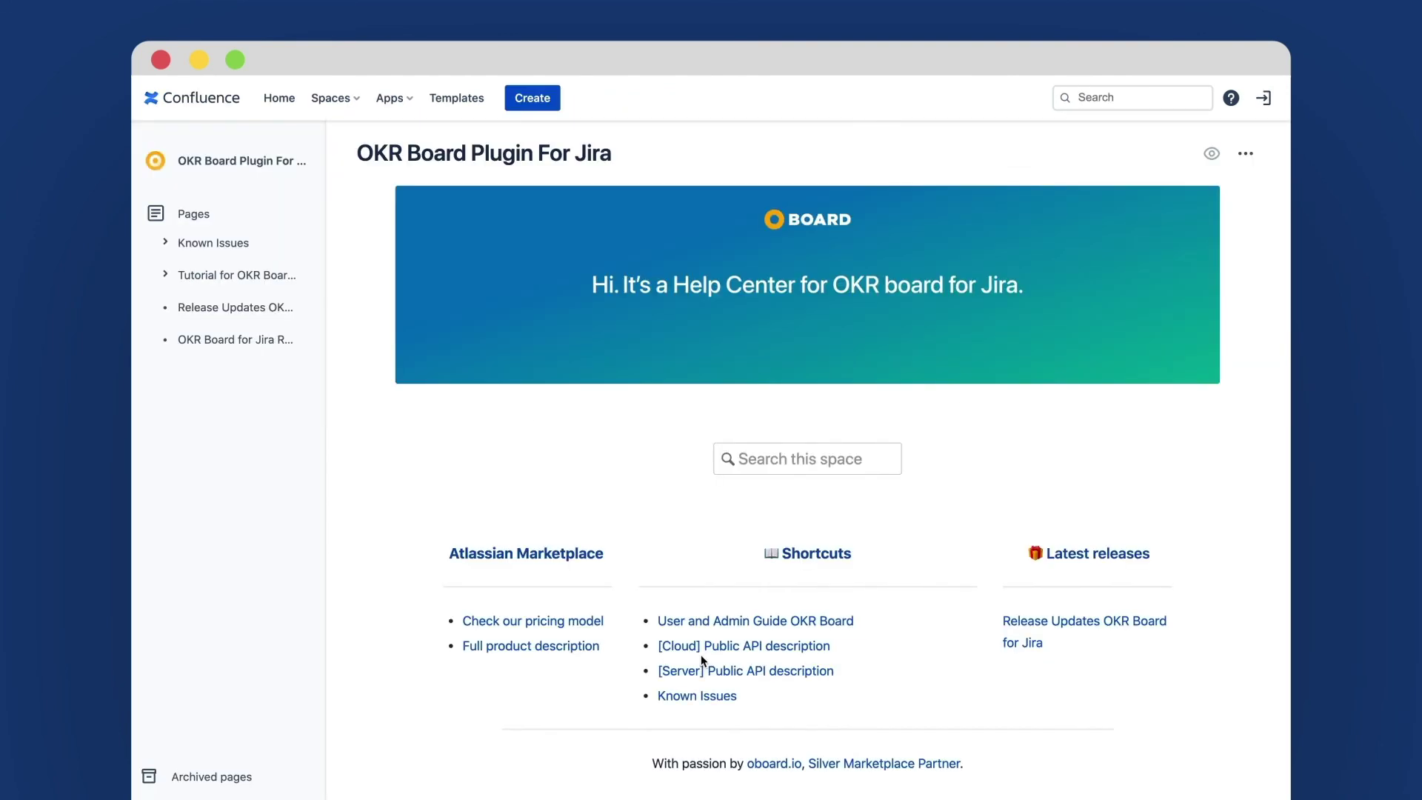
pyautogui.click(689, 646)
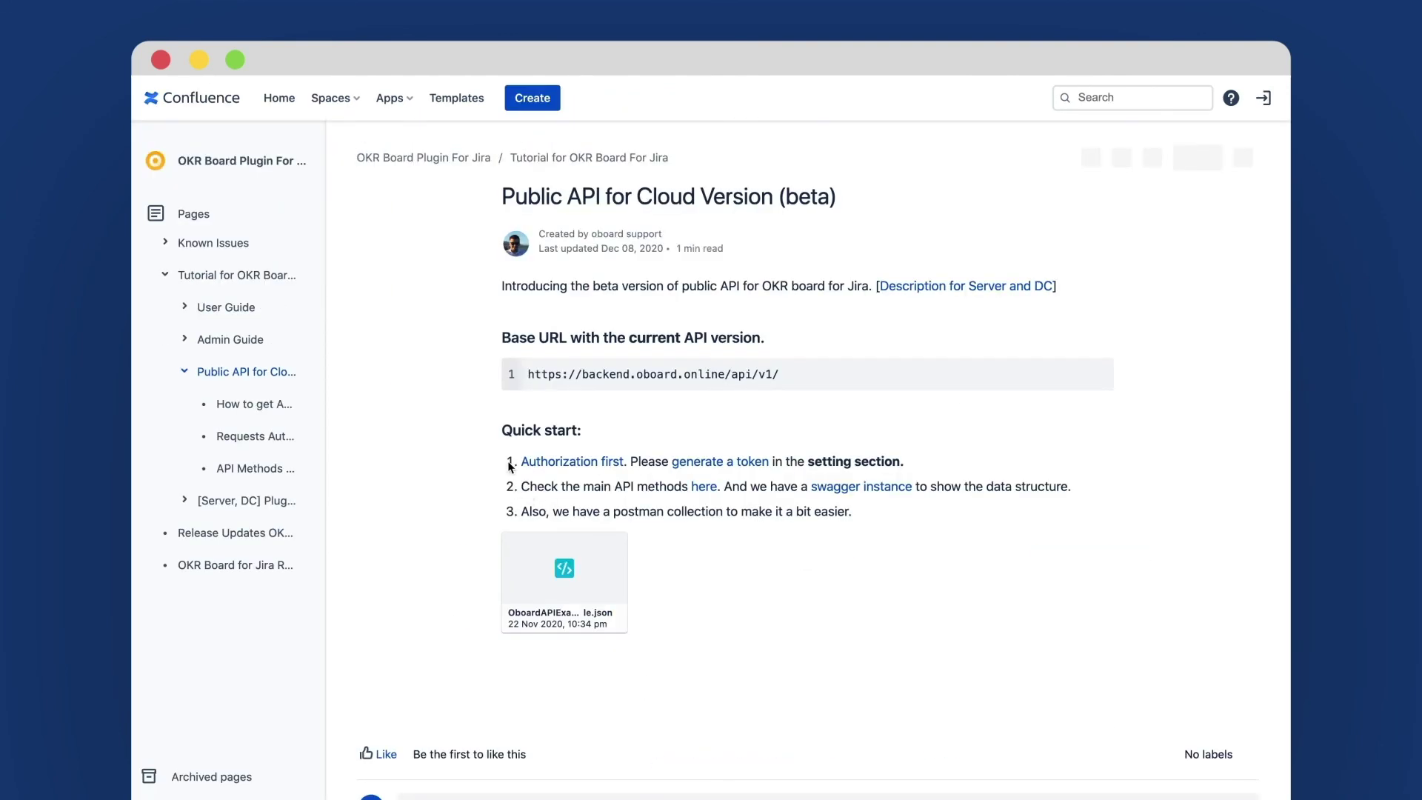